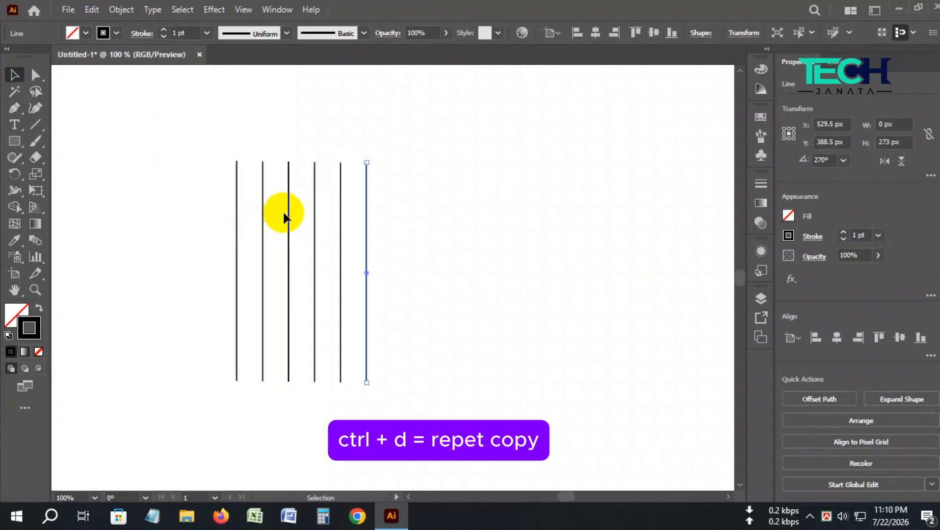
Step: Select all six vertical lines and group them
left_click(406, 228)
left_click_drag(199, 189, 412, 255)
right_click(309, 210)
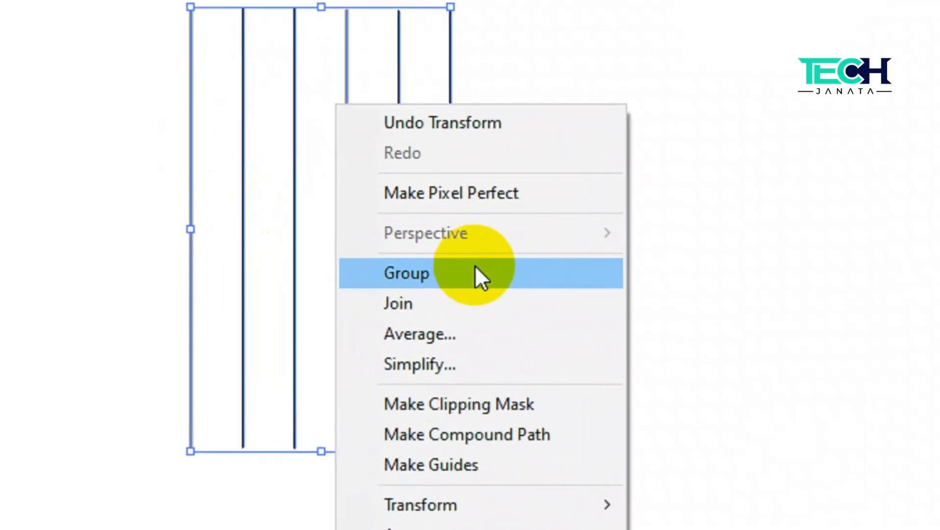
left_click(379, 293)
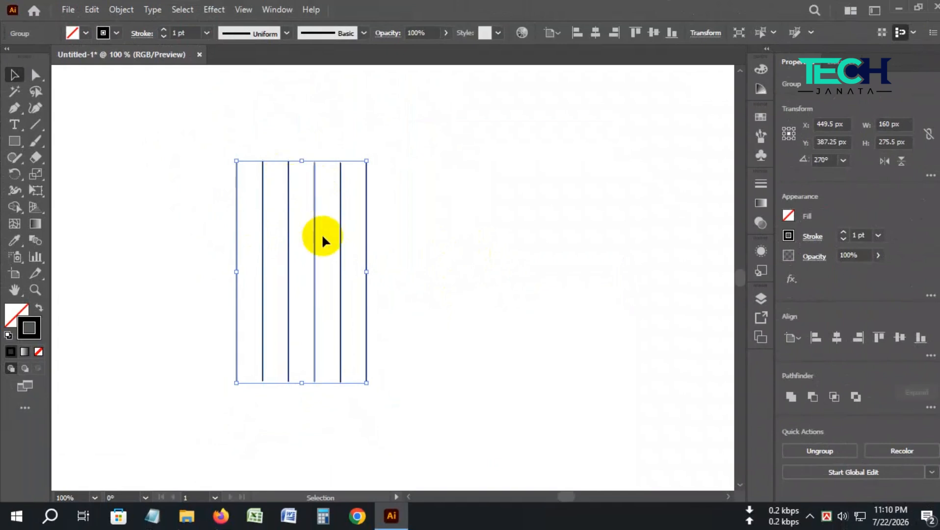
Step: Copy the group of vertical lines and paste the duplicate in place
left_click(93, 10)
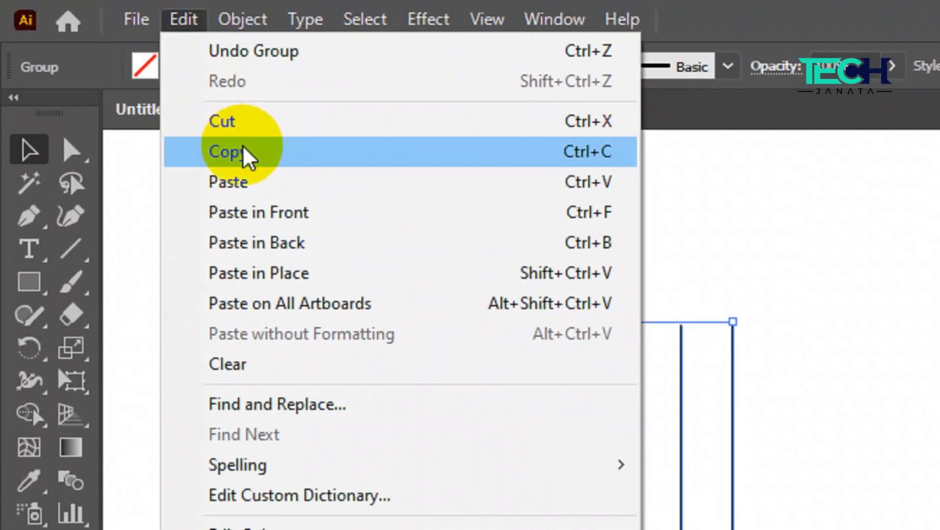
left_click(123, 75)
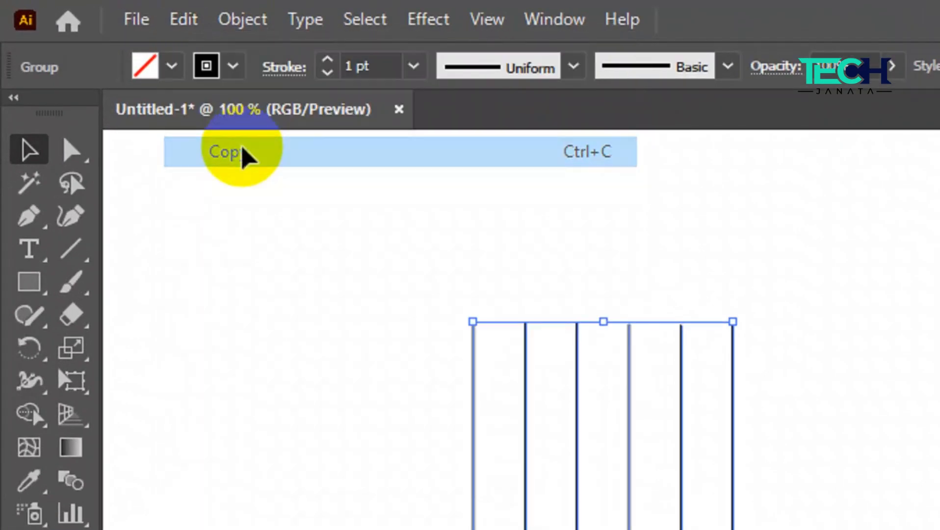
left_click(184, 19)
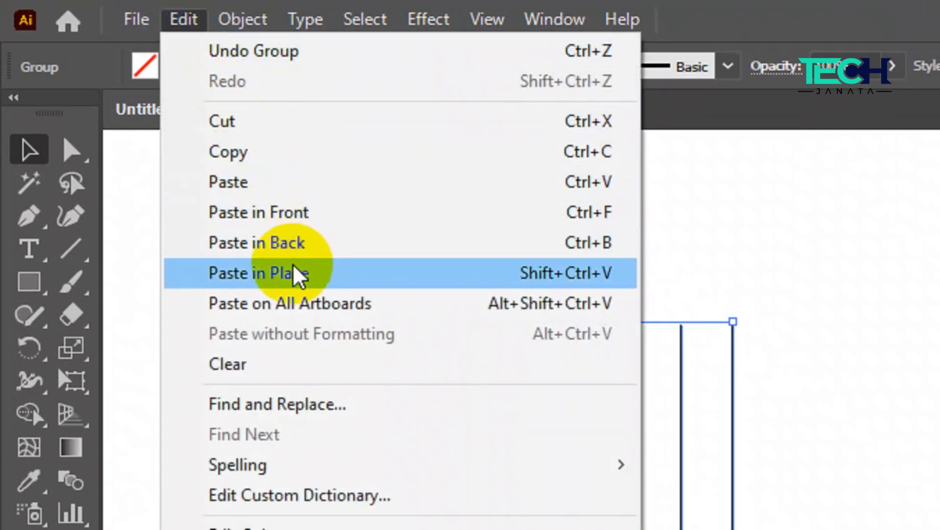
left_click(300, 278)
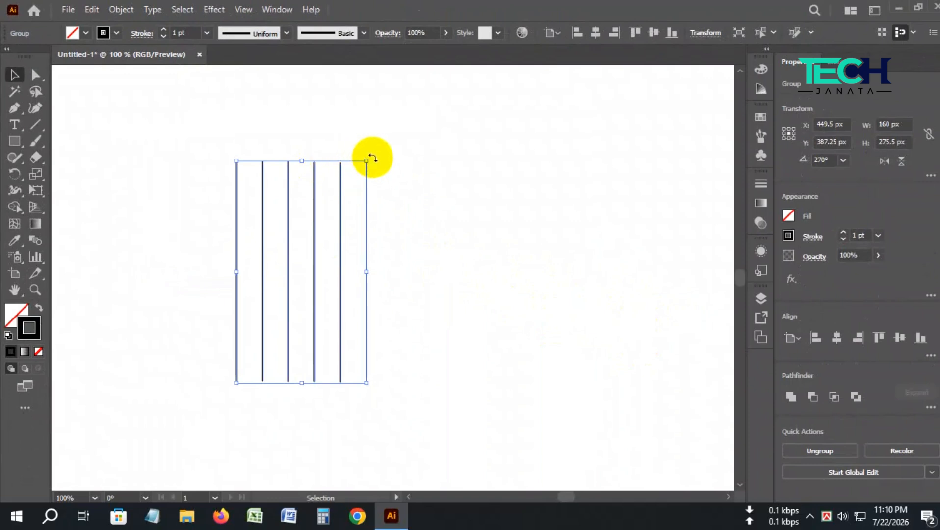
Step: Rotate the pasted line group by 90° so it crosses the vertical lines as a grid
left_click(365, 152)
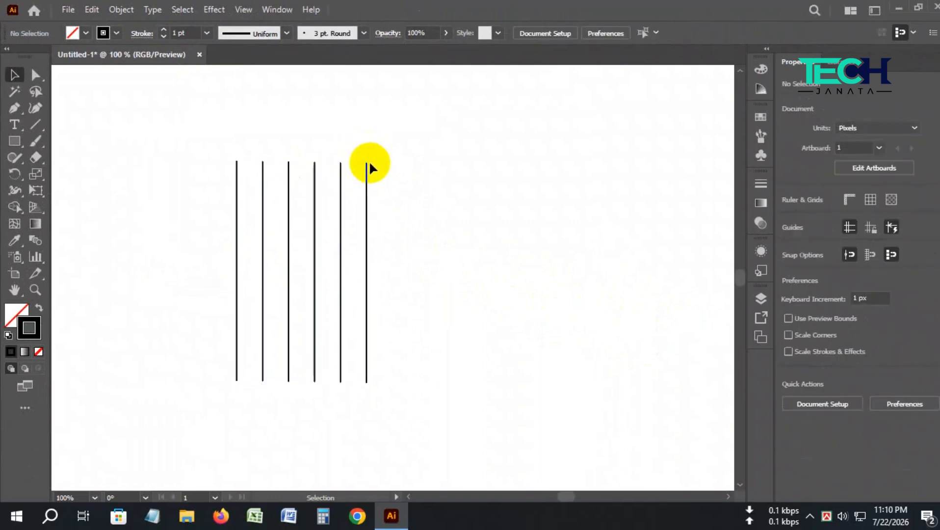
left_click(367, 162)
left_click_drag(369, 155, 443, 300)
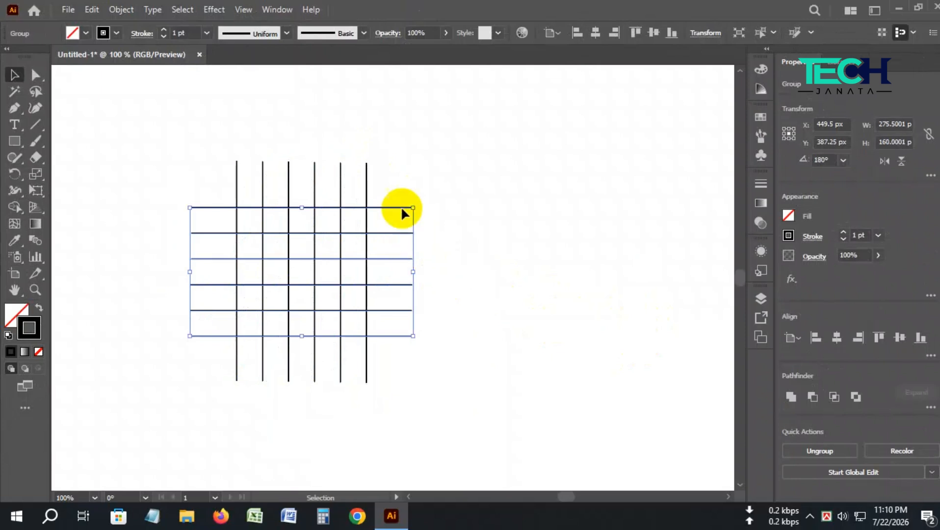
Step: Select both line groups, change their stroke colour to red, and deselect the grid
left_click(257, 202)
left_click_drag(187, 147, 476, 368)
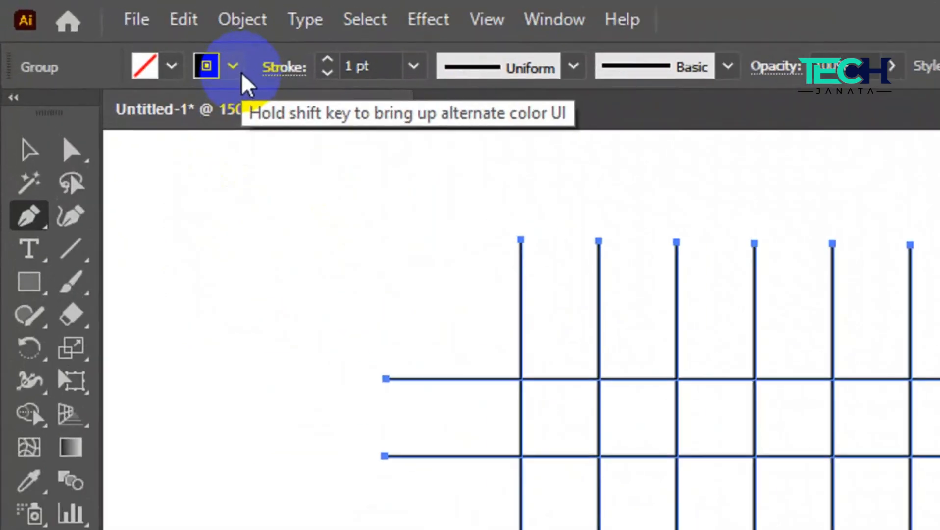
left_click(117, 34)
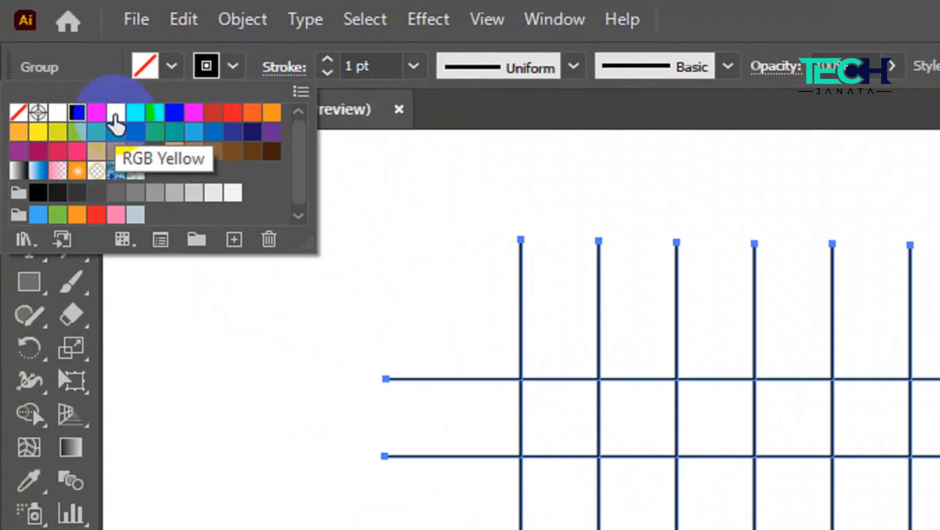
left_click(99, 117)
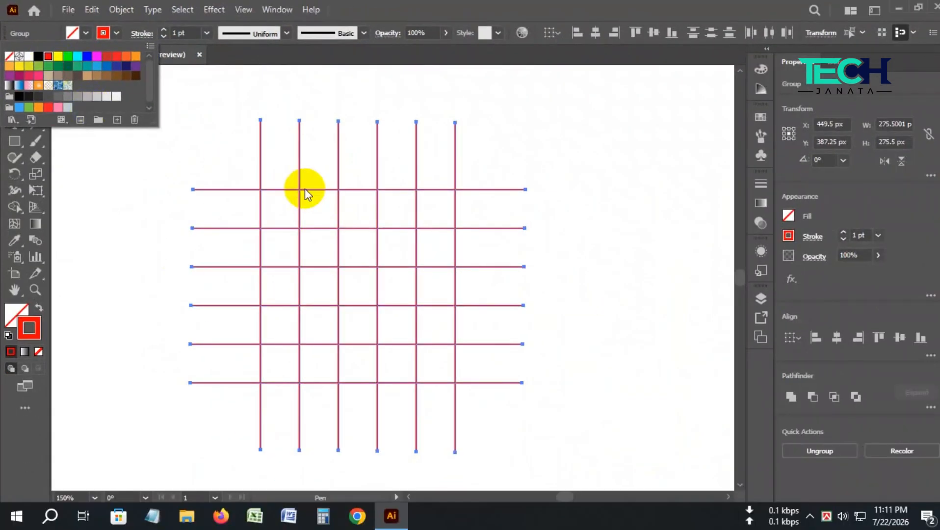
left_click(163, 169)
left_click(12, 75)
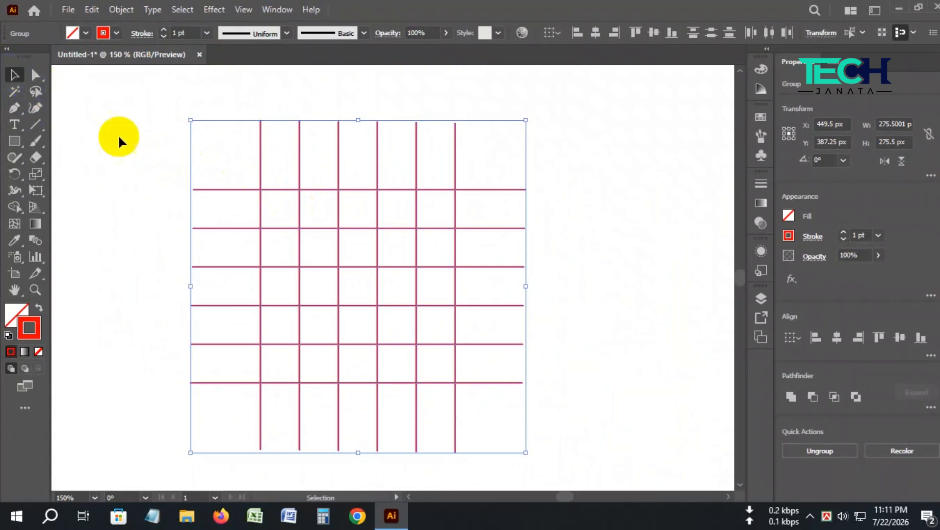
left_click(134, 167)
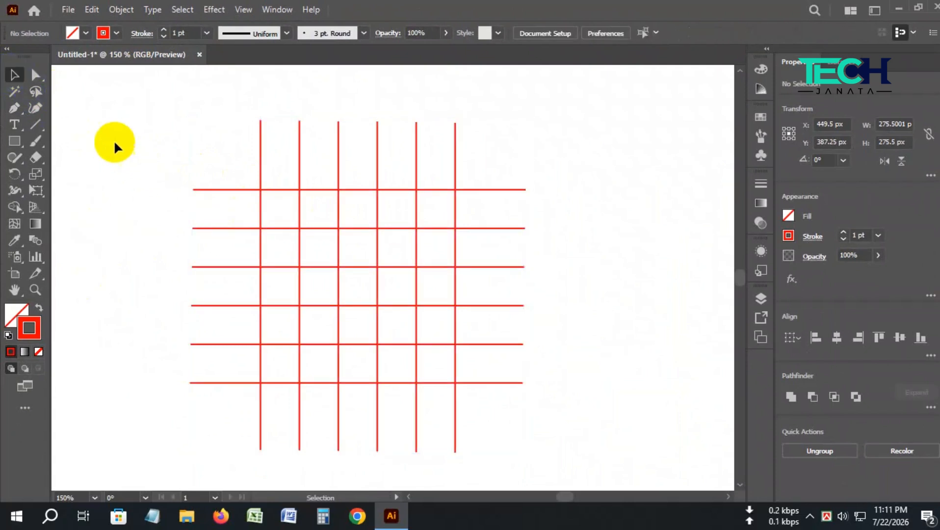
Step: Activate the Pen tool and set its stroke colour to black, with nothing selected
left_click(16, 109)
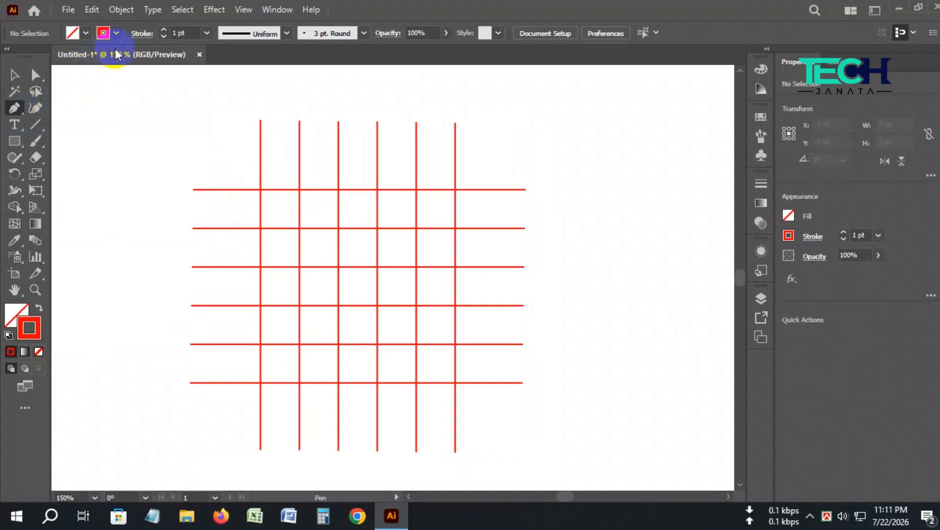
left_click(117, 33)
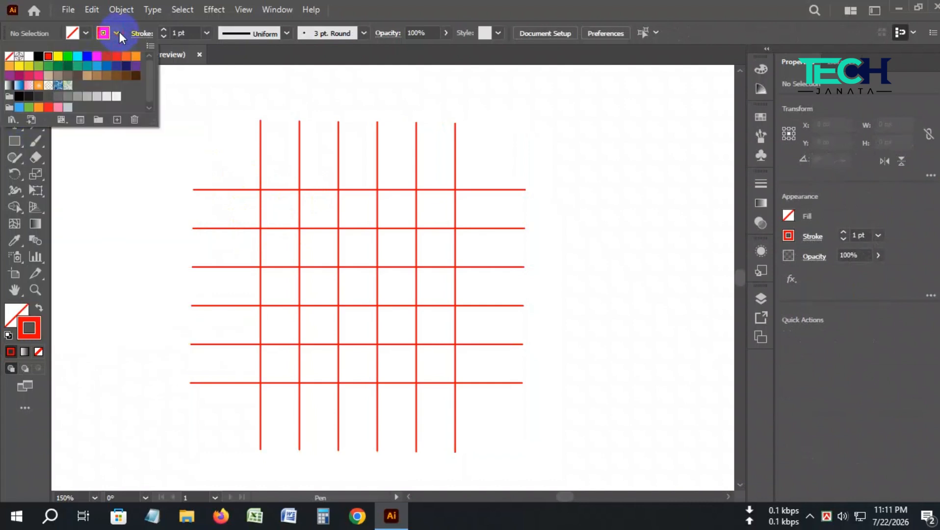
left_click(39, 58)
left_click(114, 182)
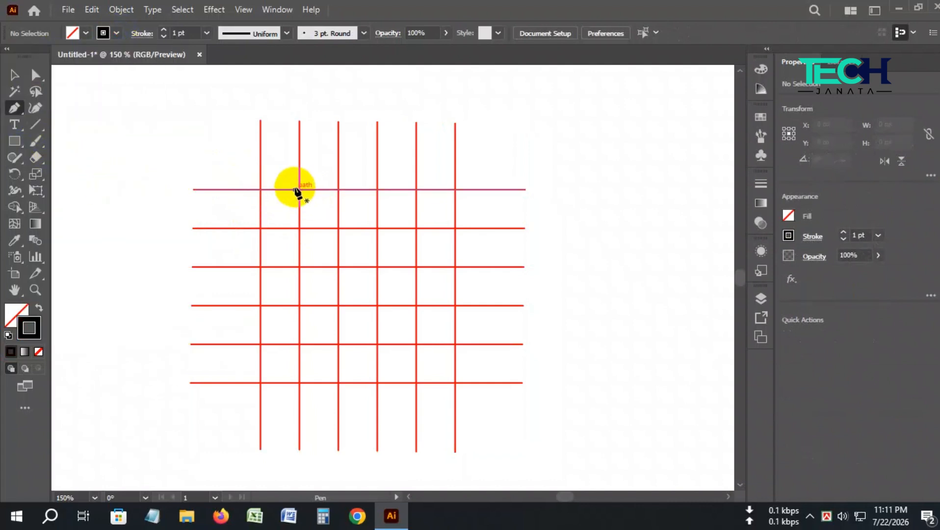
Step: From the second row and column intersection, draw a path three cells right, one up, four left, two down, three right and one down
left_click(300, 229)
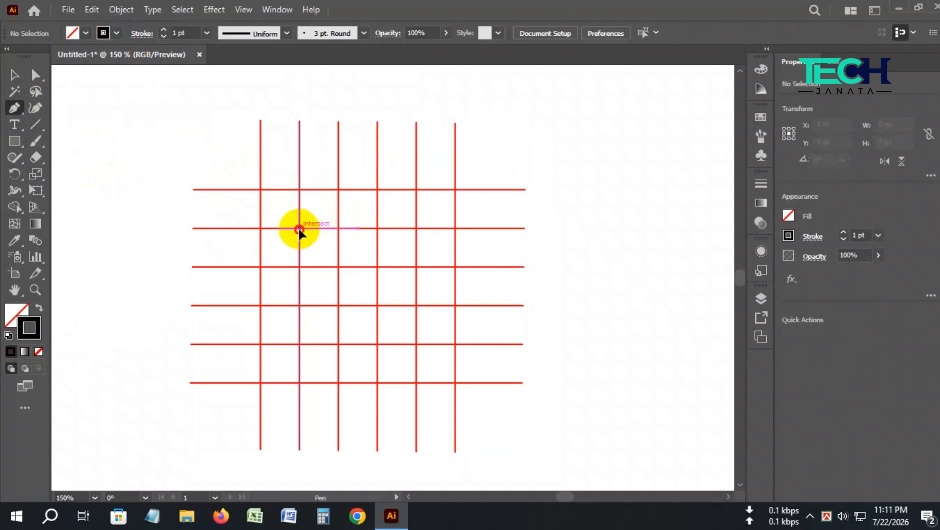
left_click(416, 228)
left_click(416, 190)
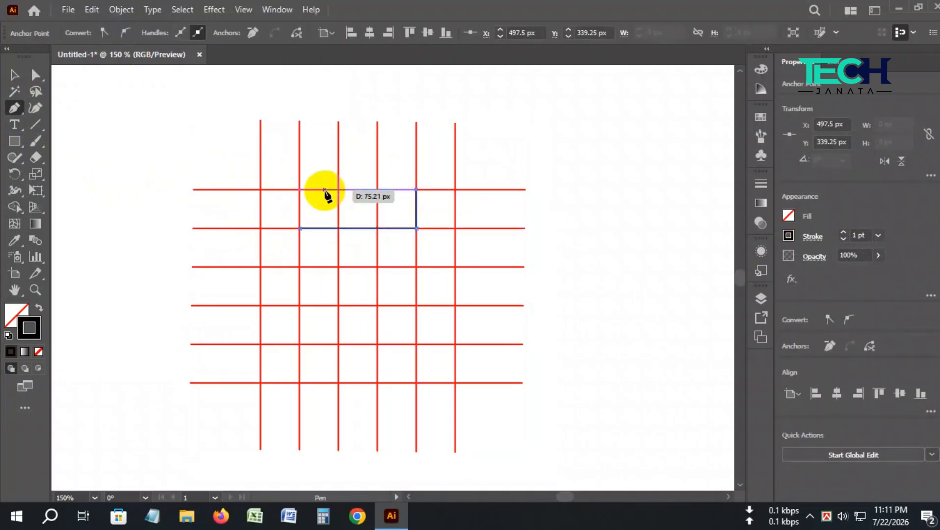
left_click(261, 190)
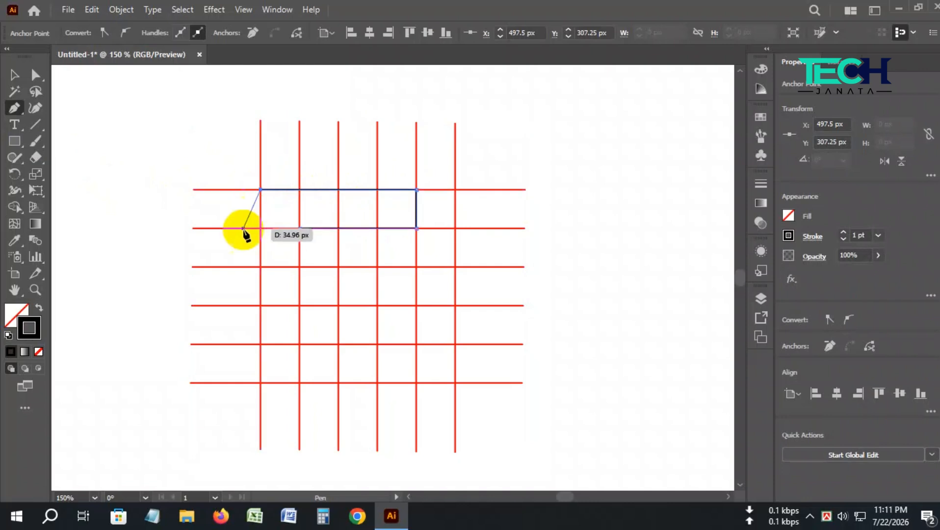
left_click(261, 266)
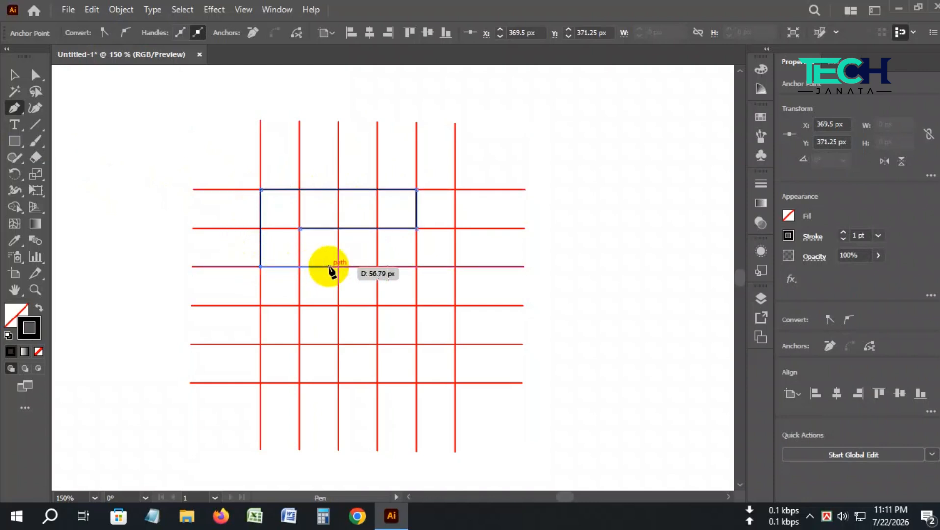
left_click(378, 267)
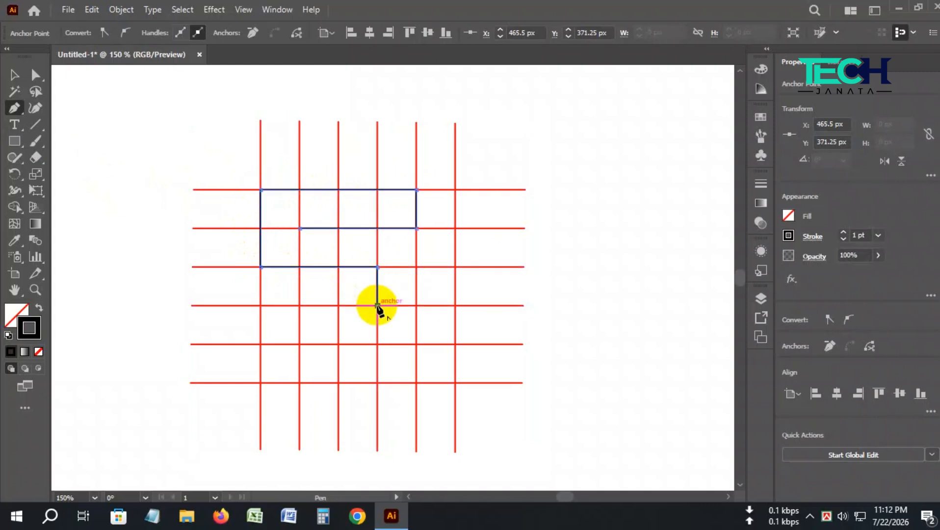
left_click(378, 306)
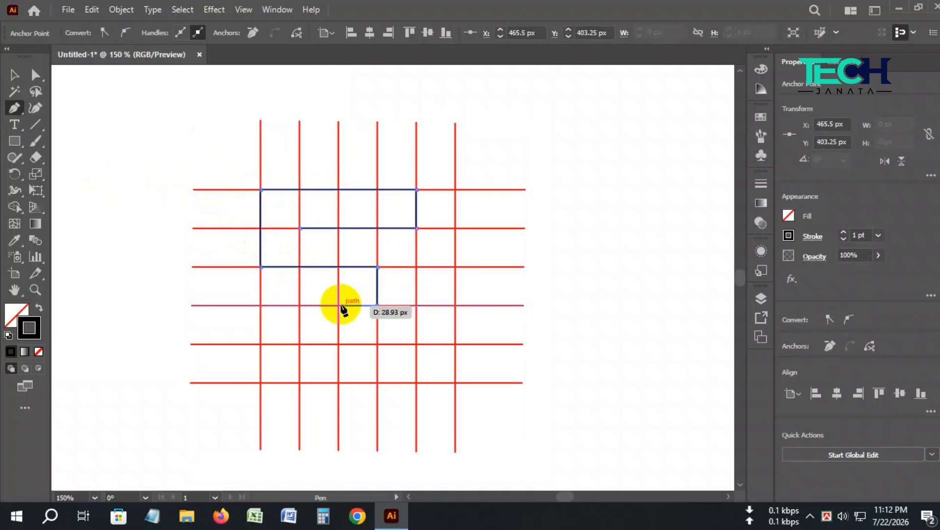
Step: Continue the path three cells left, two down and one right, then up to just below the middle bar, and finish drawing
left_click(260, 305)
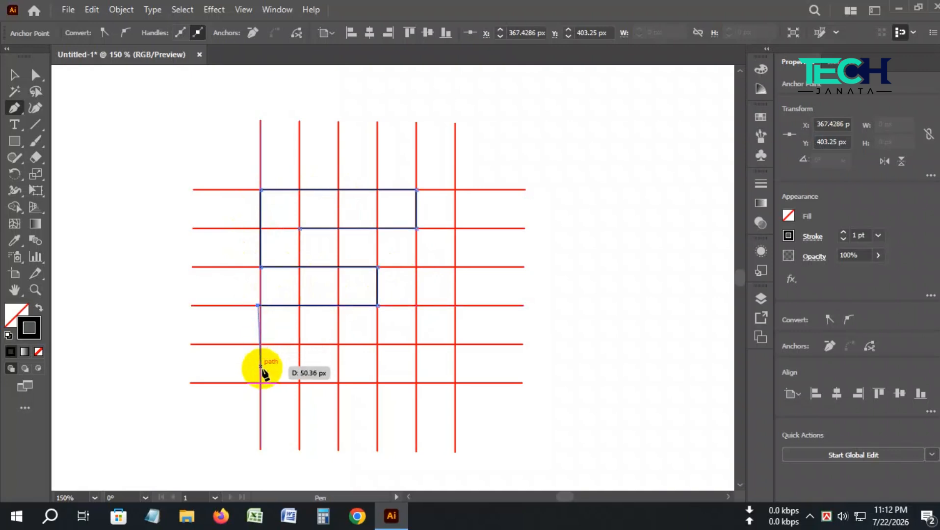
key("ctrl+z")
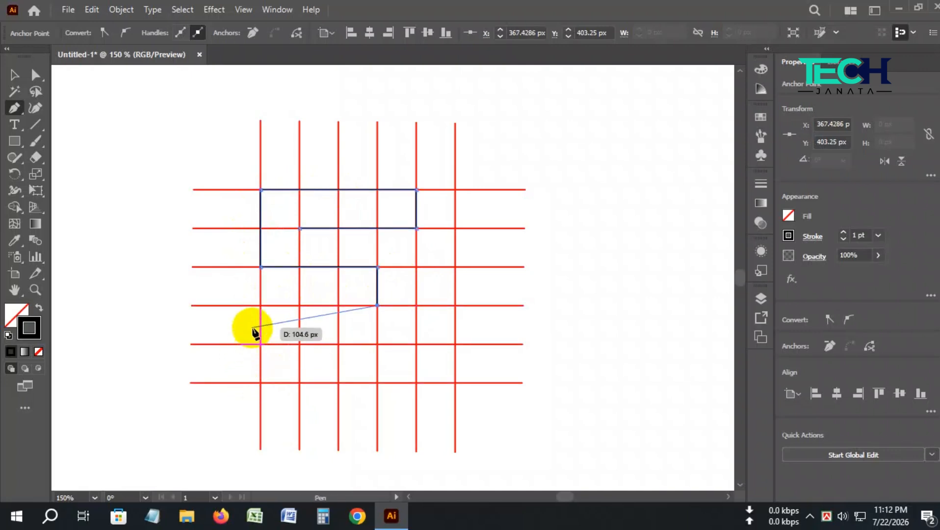
left_click(261, 305)
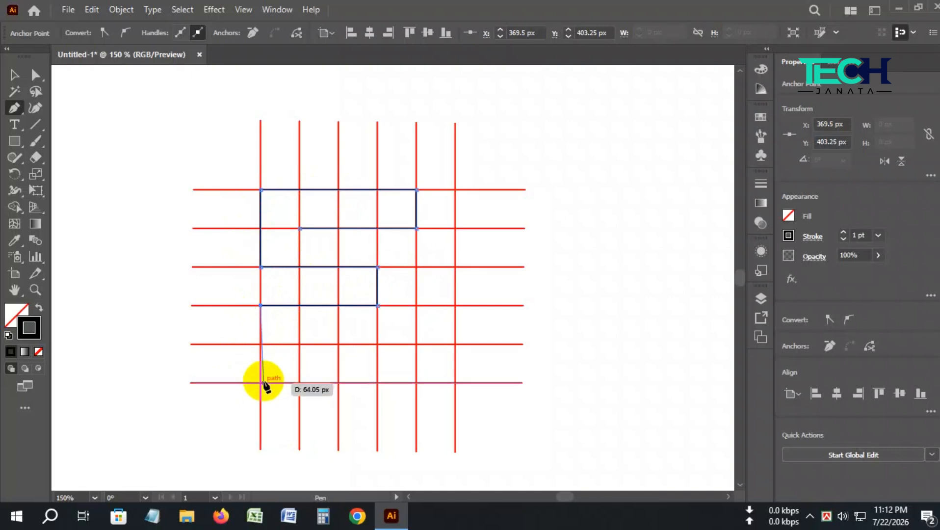
left_click(261, 382)
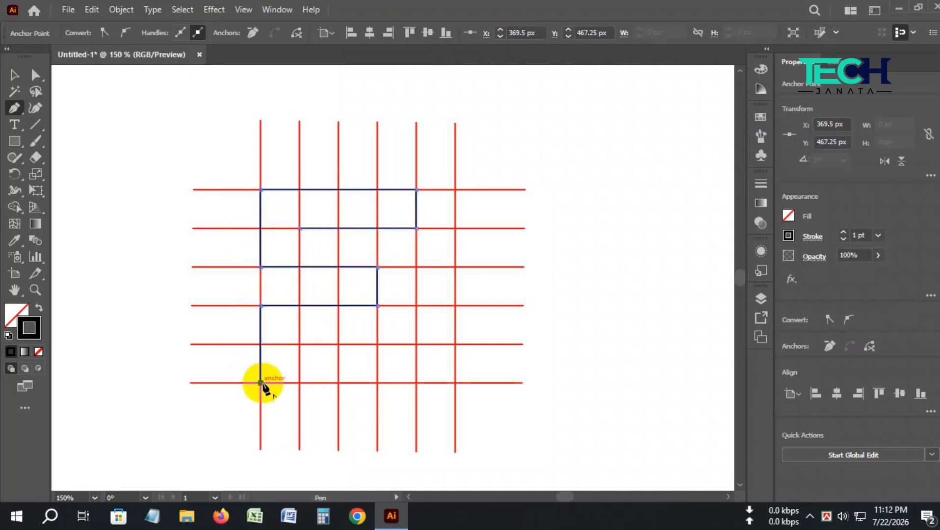
left_click(300, 383)
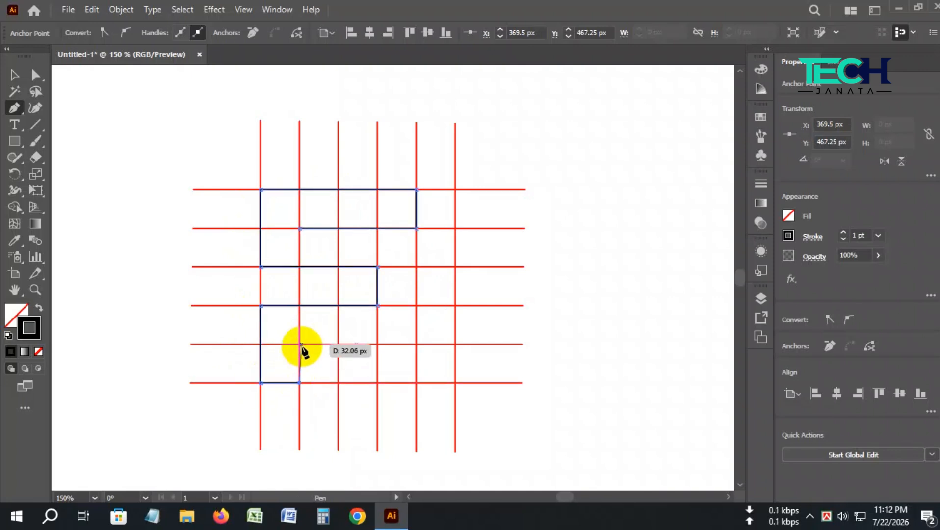
left_click(300, 306)
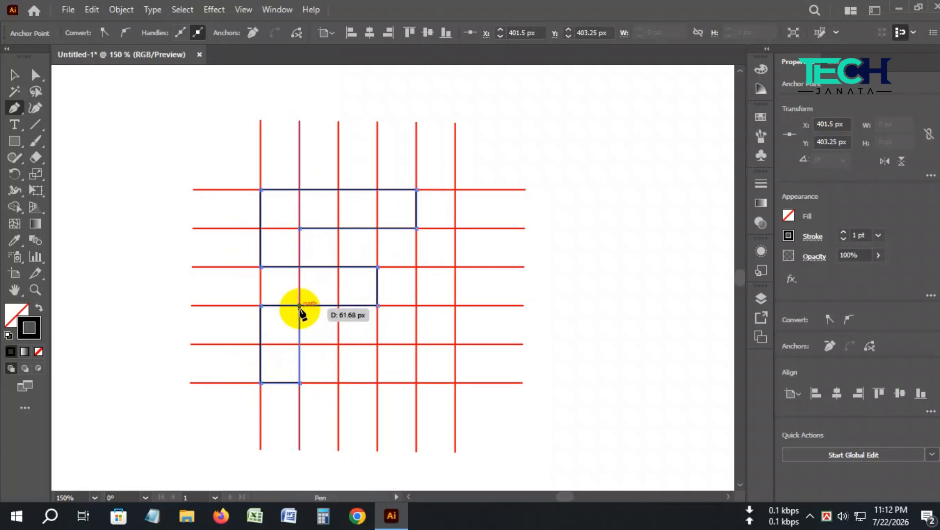
scroll(299, 305, "up", 3)
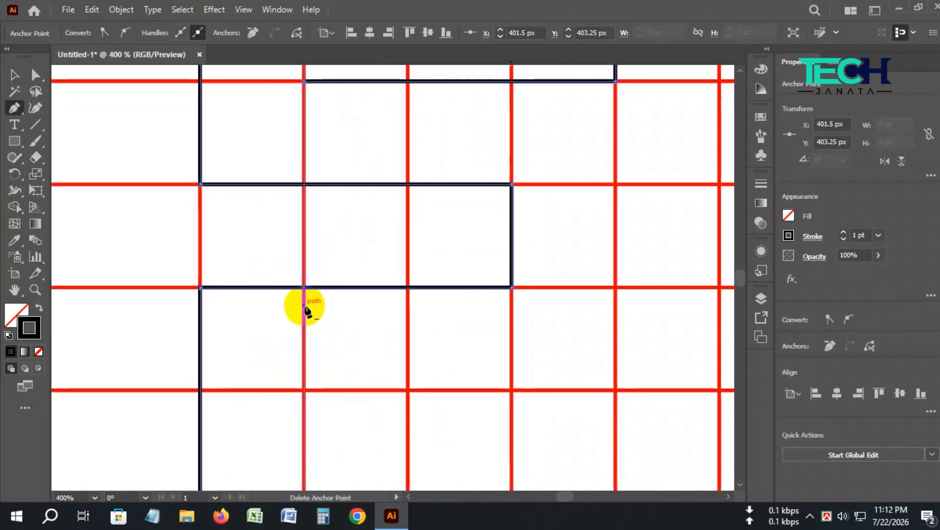
left_click(30, 76)
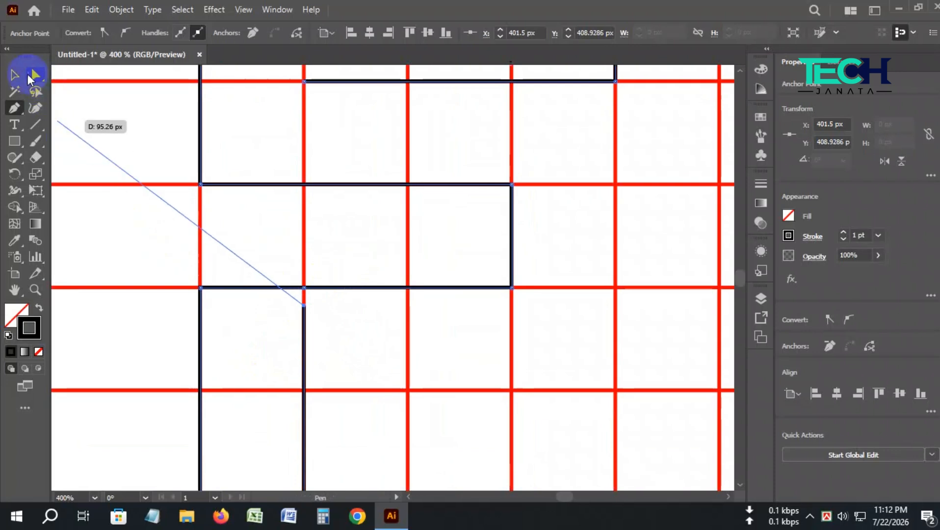
Step: Try moving the group of vertical red lines away from the grid, undo the move, and deselect everything
scroll(319, 209, "down", 4)
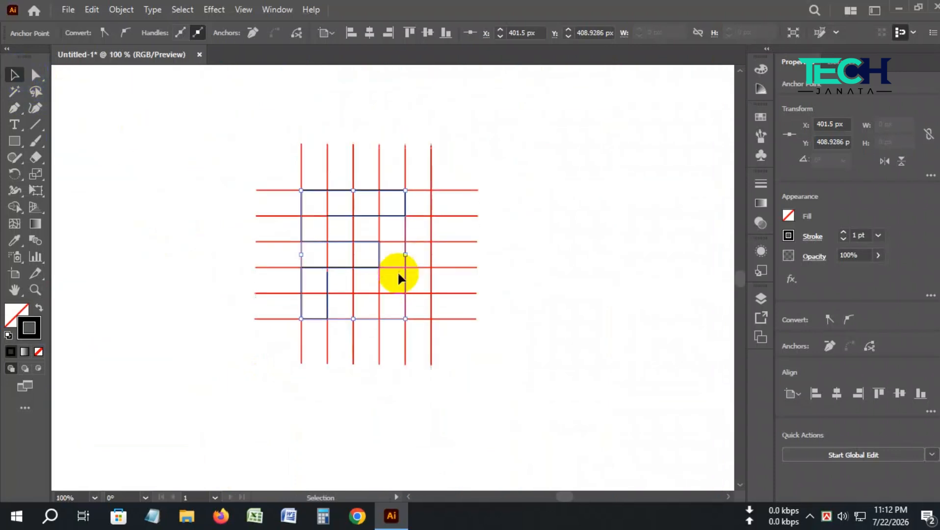
scroll(356, 248, "up", 1)
scroll(268, 232, "down", 1)
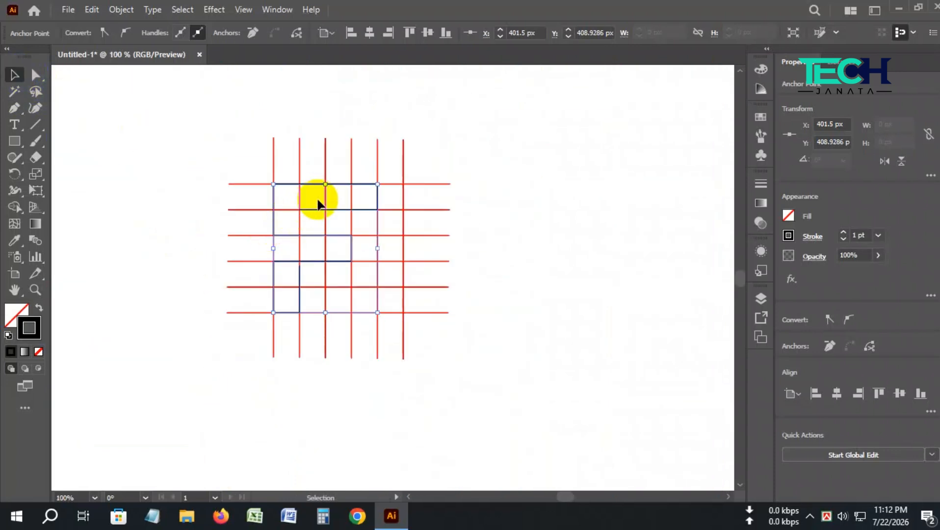
left_click_drag(325, 213, 549, 203)
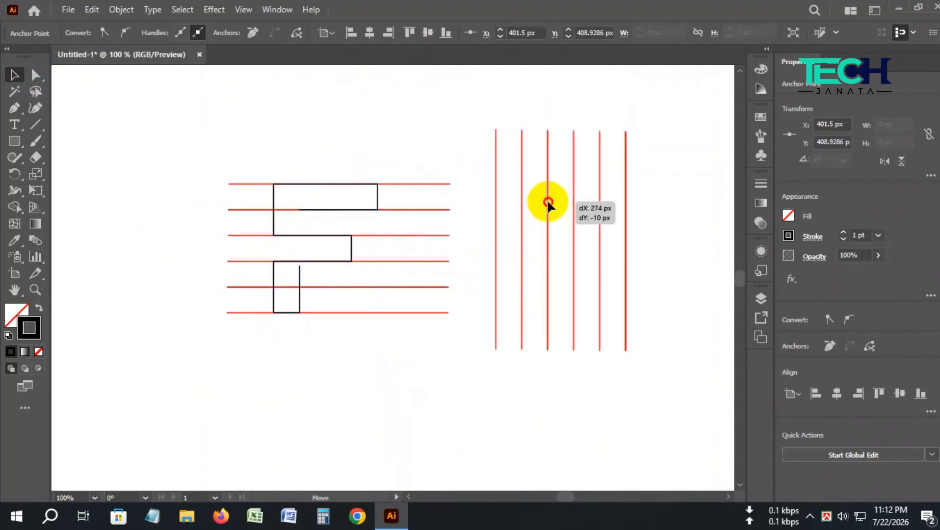
left_click_drag(549, 203, 547, 199)
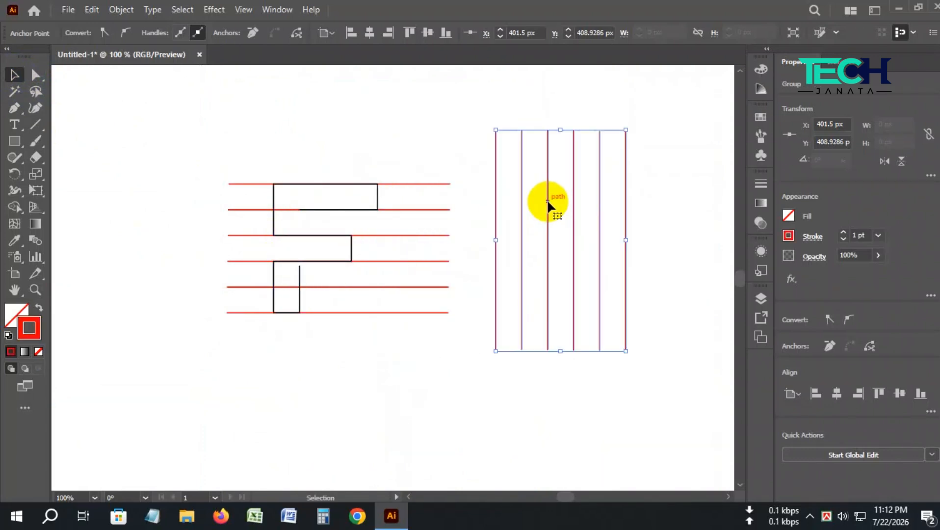
key("ctrl+z")
left_click(512, 256)
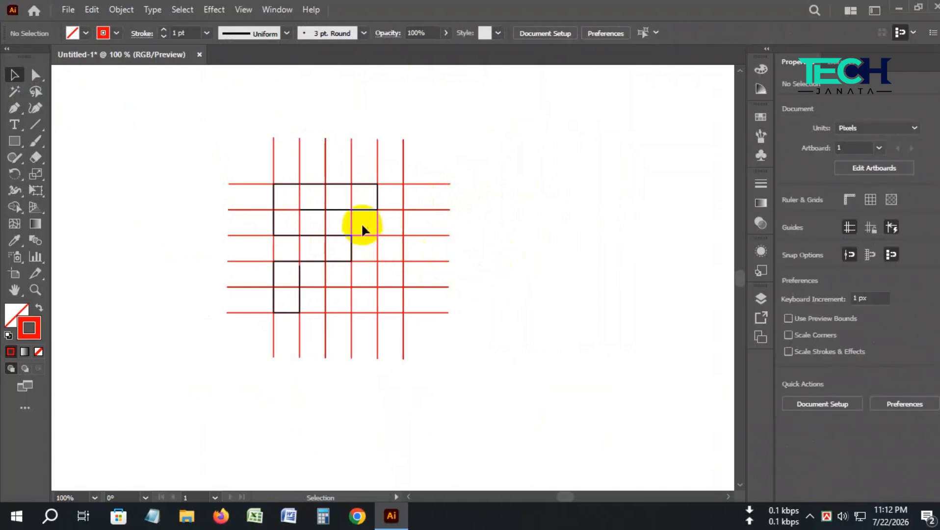
Step: Move the black outline path off the red grid into the blank space on its right, and deselect it
scroll(304, 222, "up", 2)
left_click(305, 197)
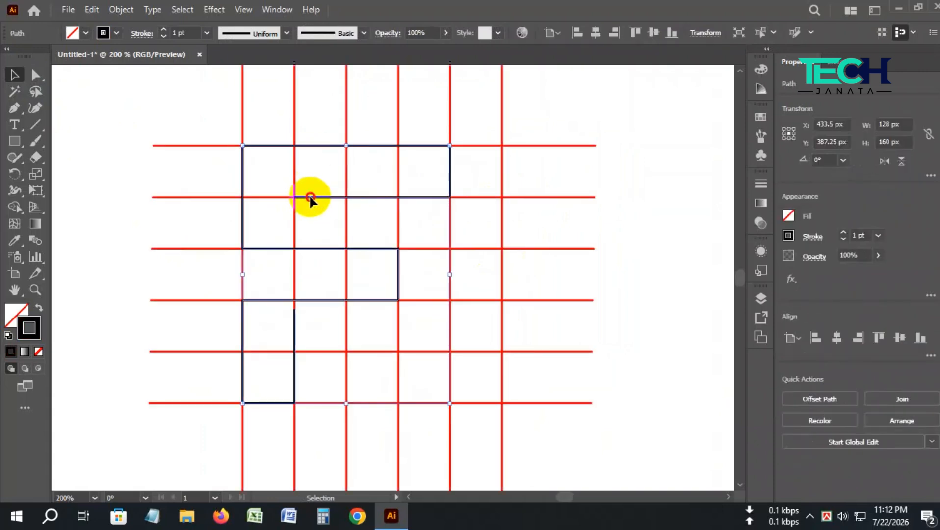
left_click_drag(308, 197, 620, 220)
scroll(410, 219, "down", 2)
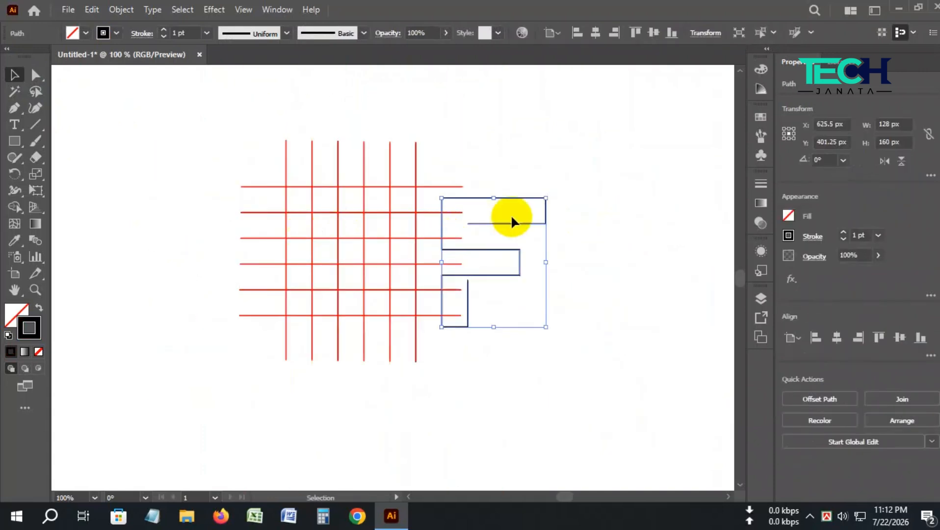
left_click_drag(514, 197, 628, 239)
left_click(509, 256)
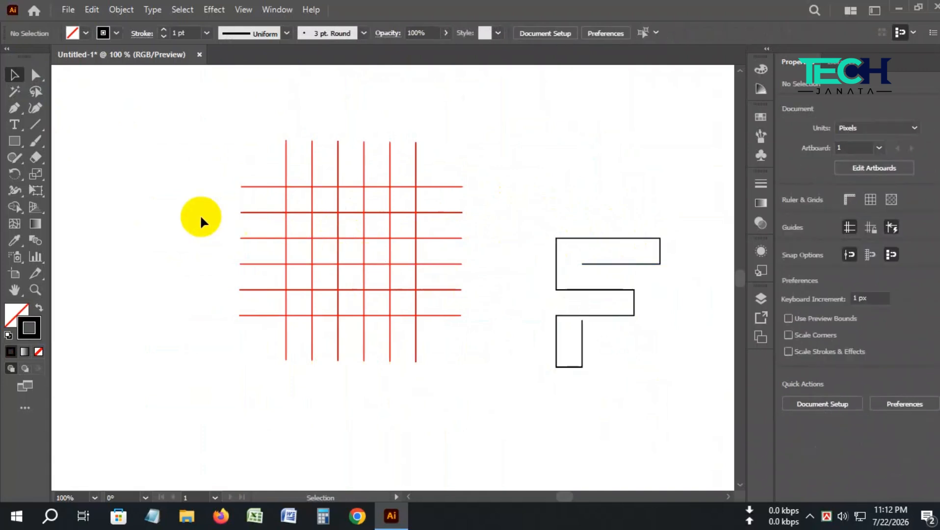
Step: Set the black outline path's stroke weight to 20 pt
scroll(165, 240, "down", 4)
scroll(324, 264, "up", 6)
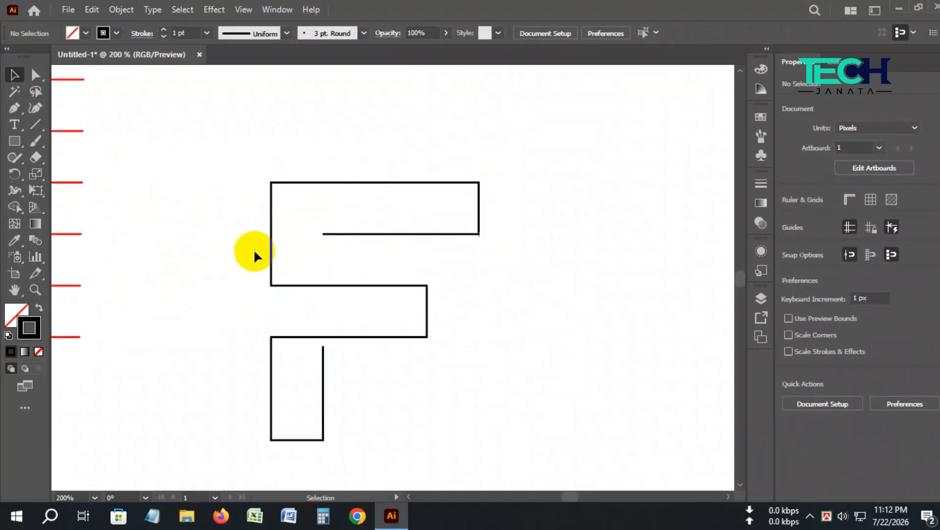
left_click_drag(468, 463, 469, 463)
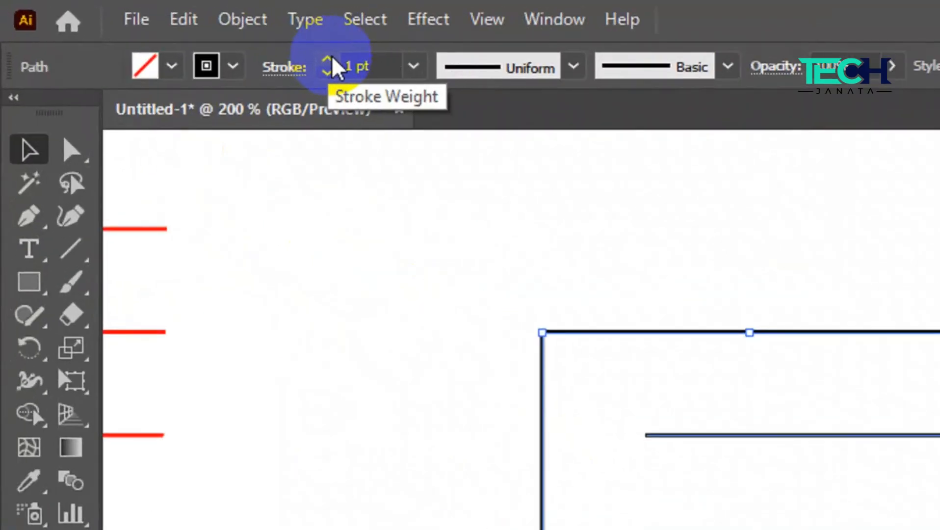
left_click(165, 30)
left_click(164, 30)
left_click(165, 30)
left_click(164, 30)
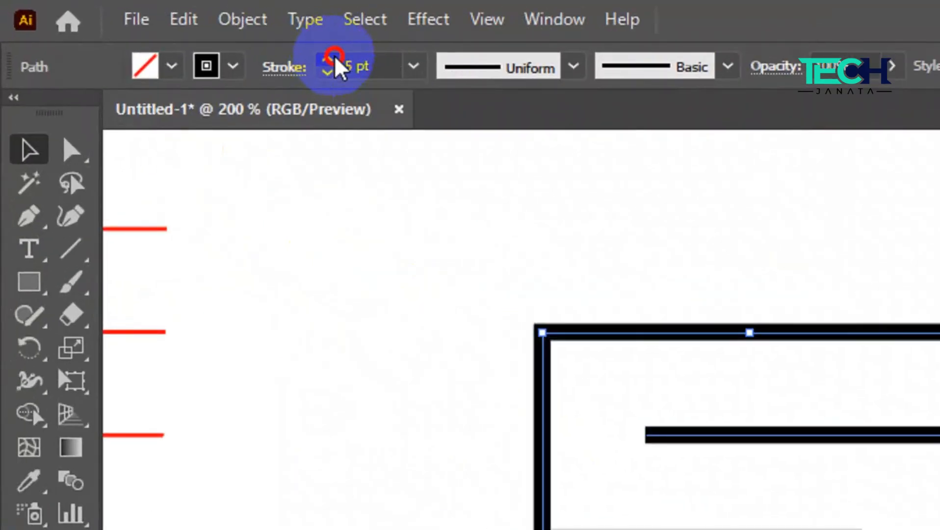
left_click(328, 58)
left_click(328, 58)
left_click(329, 59)
left_click(329, 59)
left_click(329, 59)
left_click(328, 59)
left_click(329, 59)
left_click(329, 59)
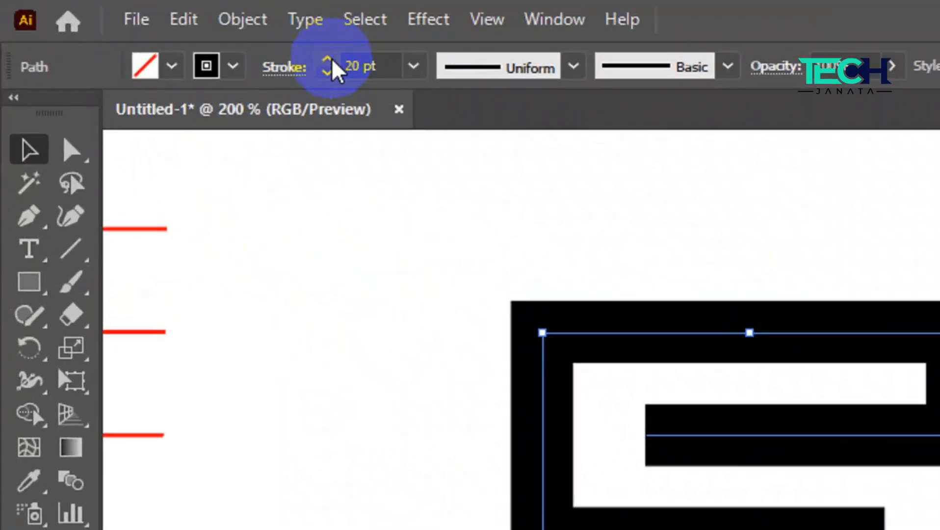
left_click(327, 60)
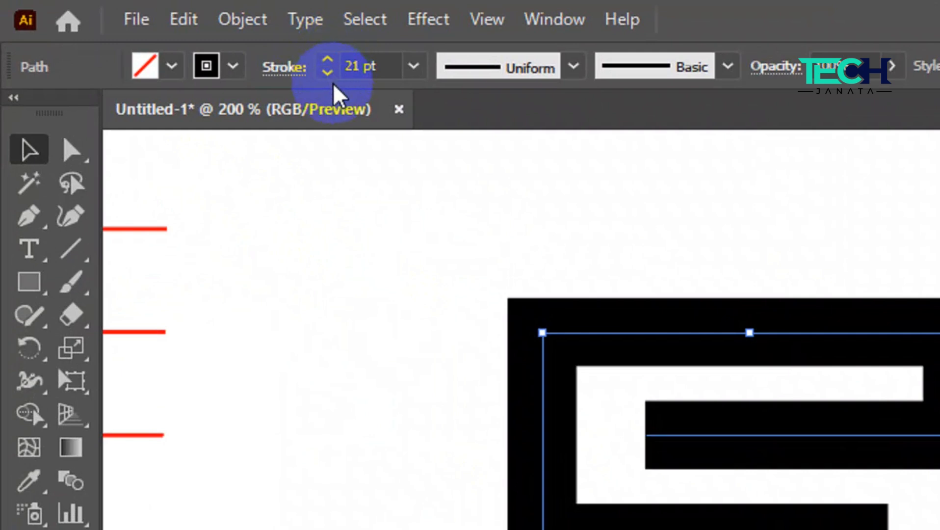
left_click(327, 72)
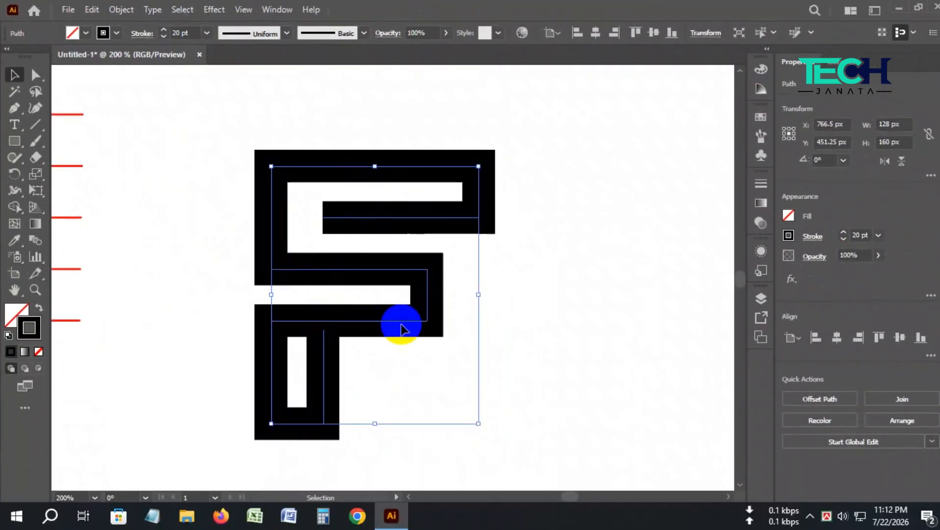
Step: Round the upper arm's lower right corner and both right corners of the middle bar to their full radius with live corners
scroll(411, 328, "down", 1)
scroll(306, 283, "up", 1)
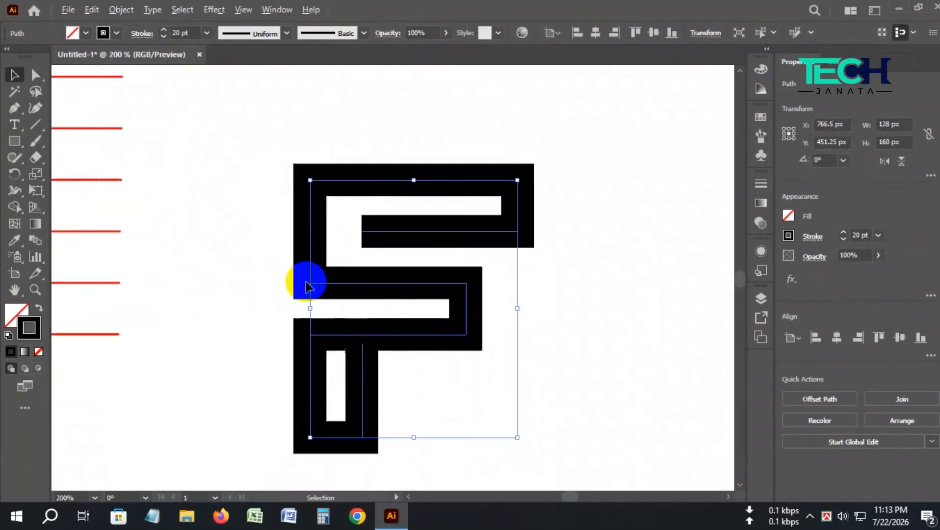
key("a")
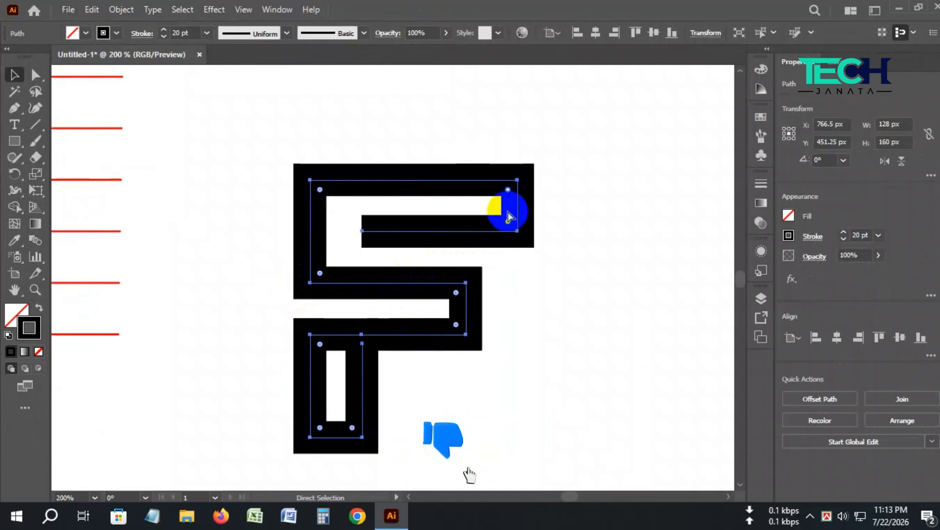
key("v")
key("a")
left_click_drag(509, 223, 417, 204)
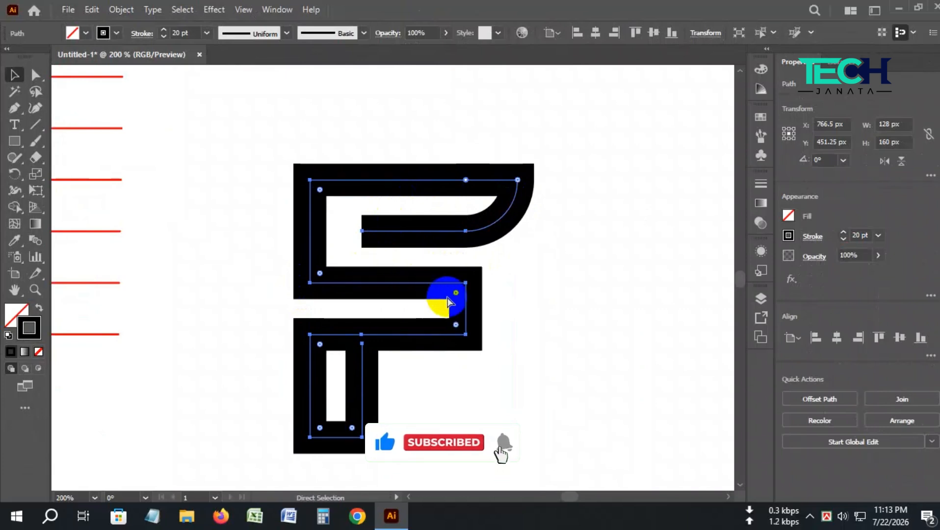
left_click_drag(456, 326, 311, 325)
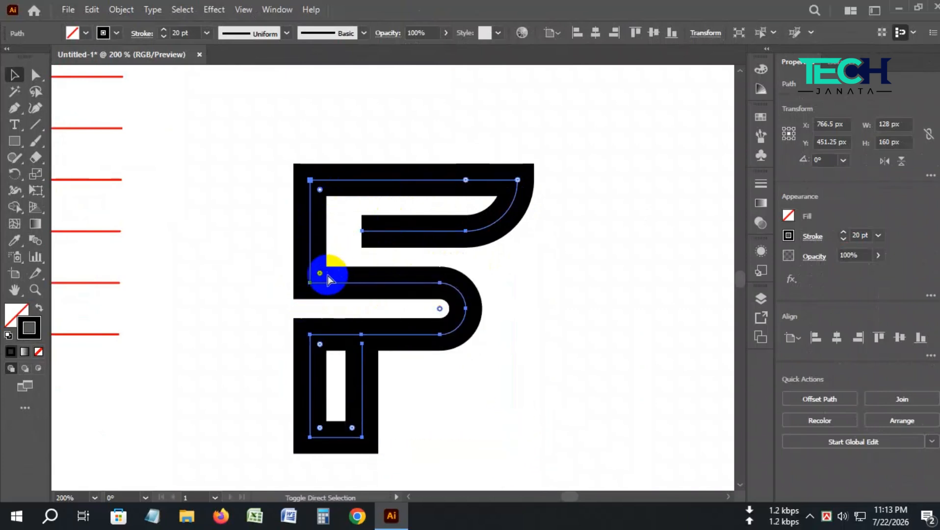
Step: Try to round the lower left corner of the upper bend
left_click_drag(321, 274, 511, 273)
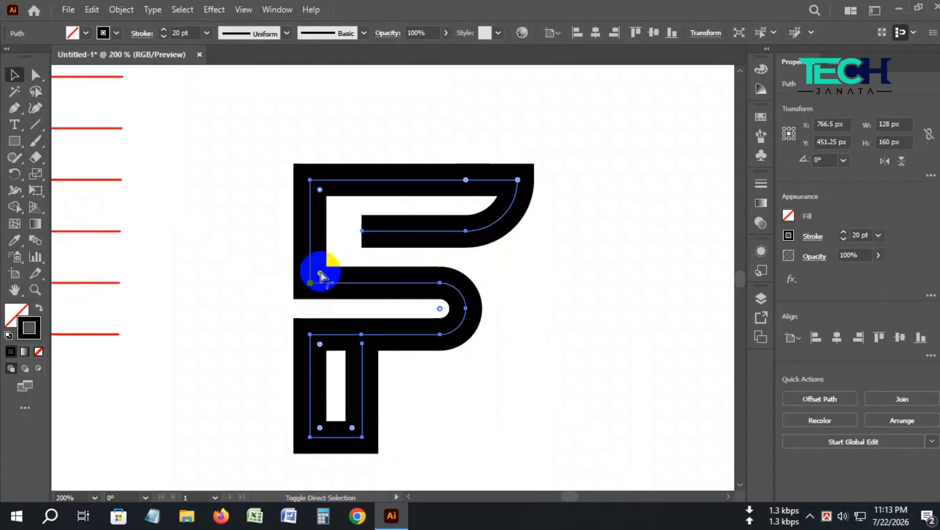
left_click_drag(319, 268, 439, 205)
left_click(369, 251)
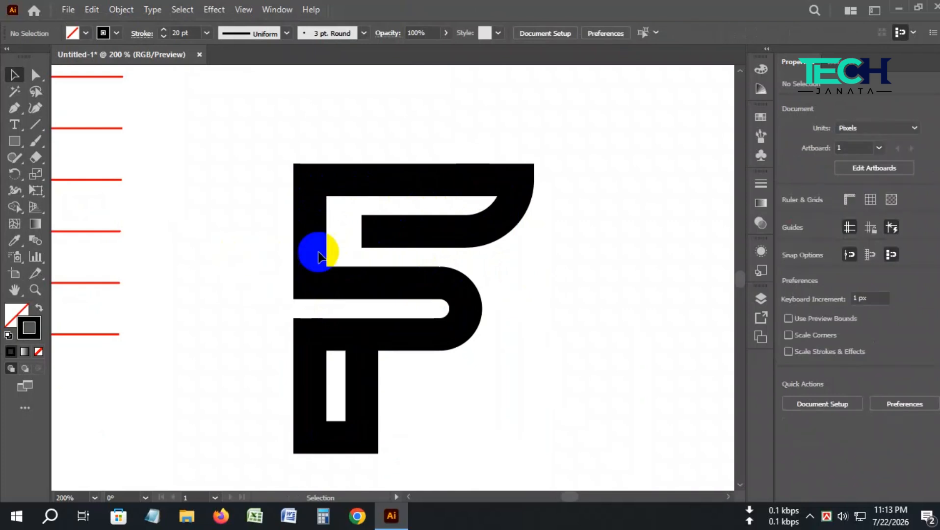
Step: Round both left corners of the upper bend into a full semicircle and deselect the path
left_click(377, 294, "ctrl")
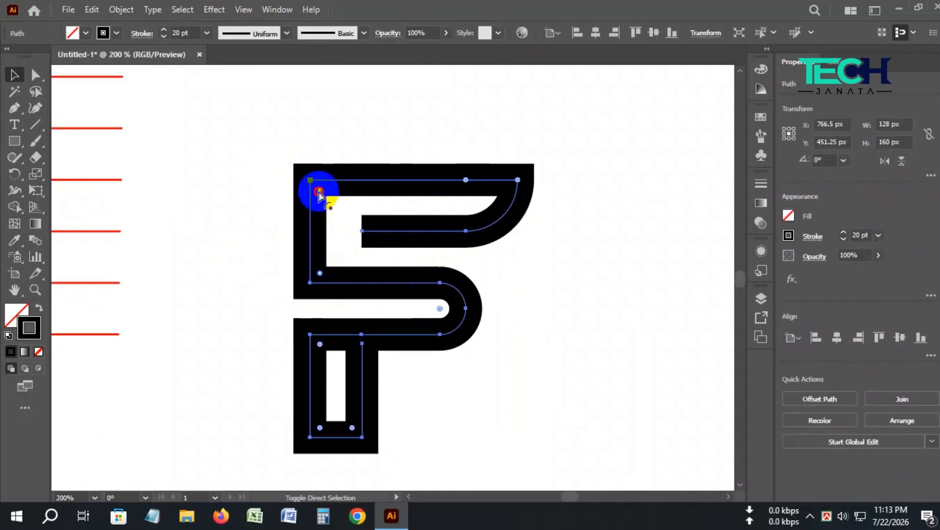
left_click_drag(319, 194, 478, 204)
left_click(550, 299)
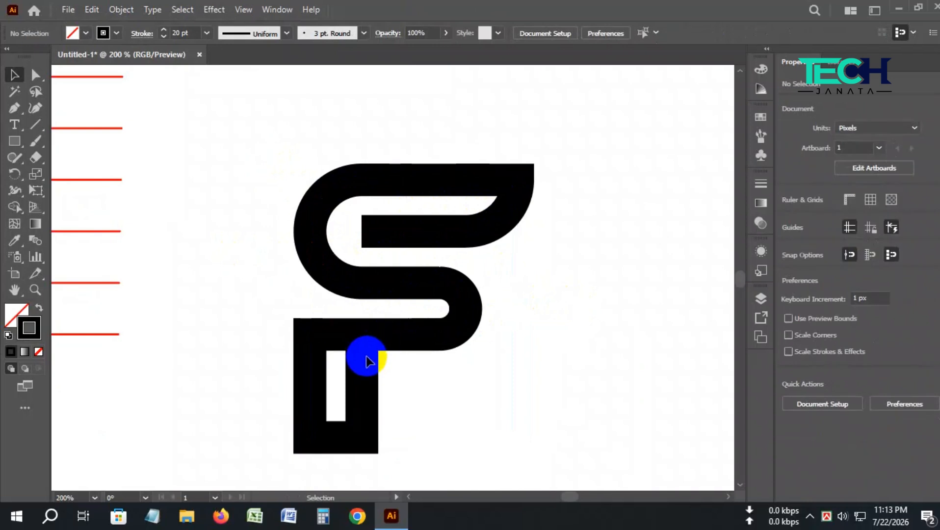
Step: Round the upper left corner of the logo's stem to a moderate radius and deselect the path
left_click(317, 341)
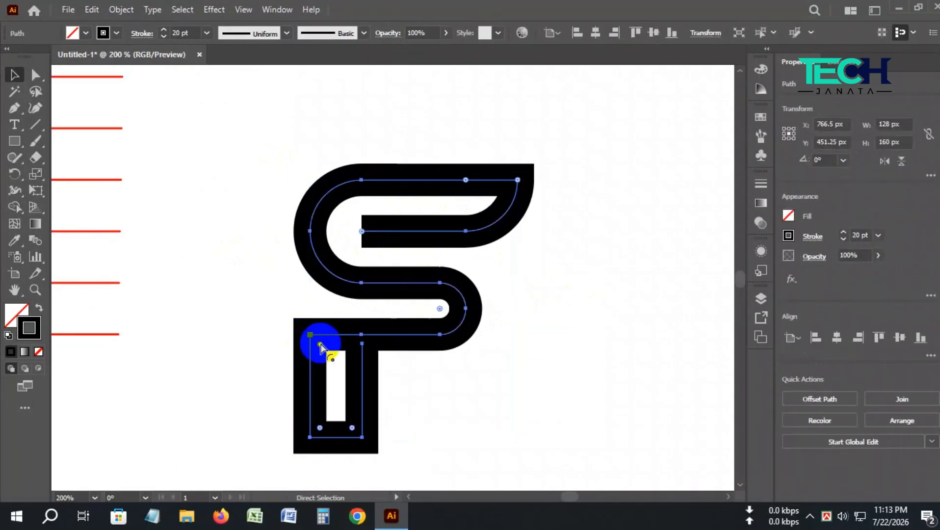
left_click_drag(320, 344, 364, 391)
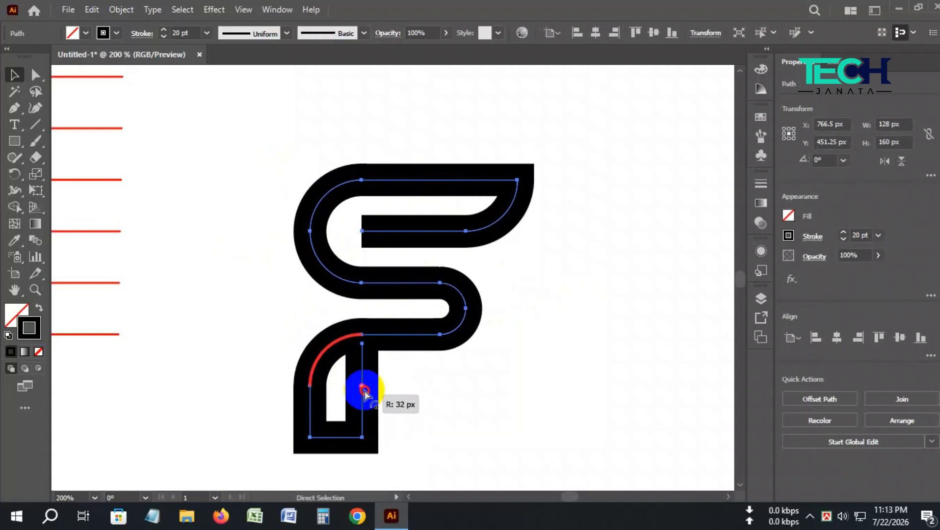
left_click_drag(365, 391, 350, 368)
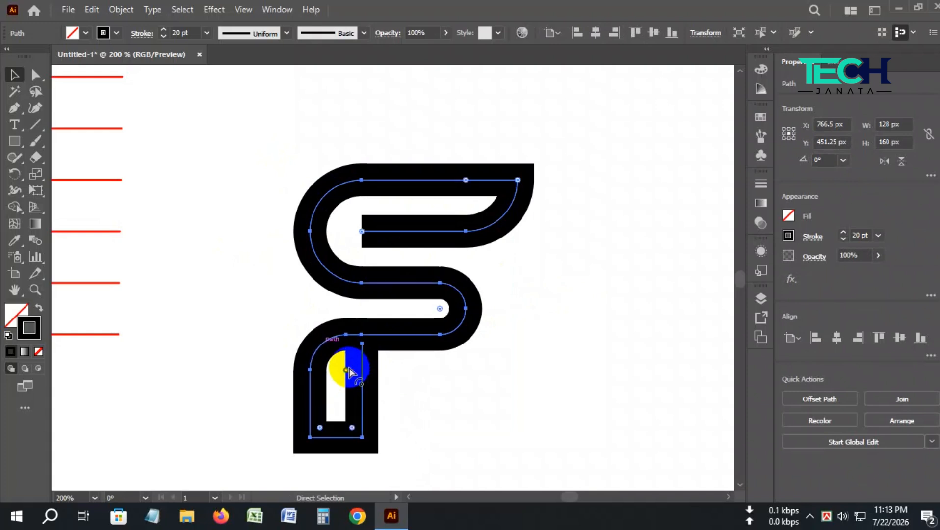
left_click(433, 409)
Step: Round the lower right corner of the stem to its full radius and deselect the path
left_click(363, 406)
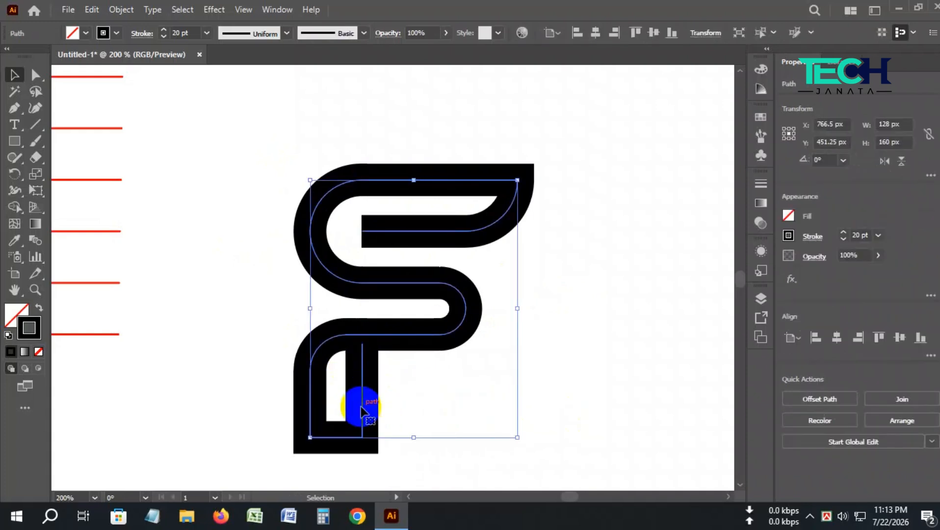
key("a")
left_click(352, 428)
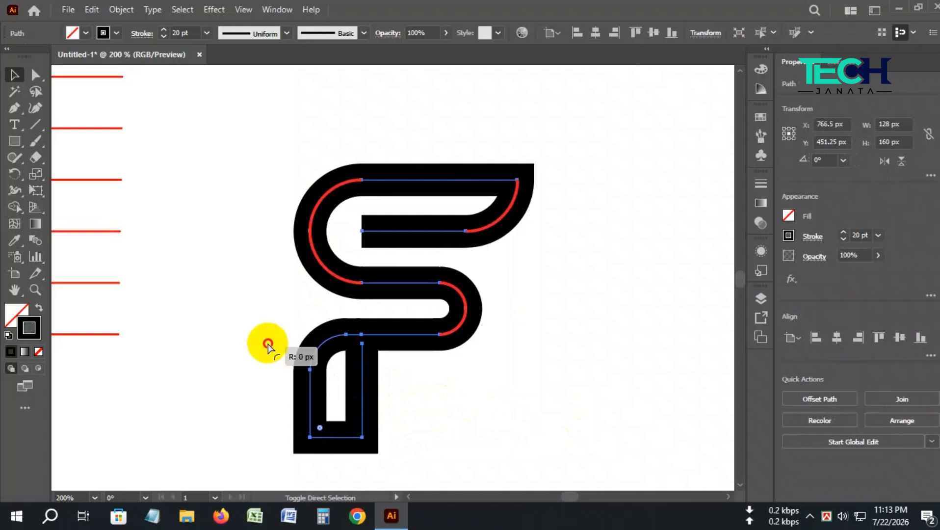
left_click(352, 434)
left_click_drag(352, 429, 273, 384)
key("v")
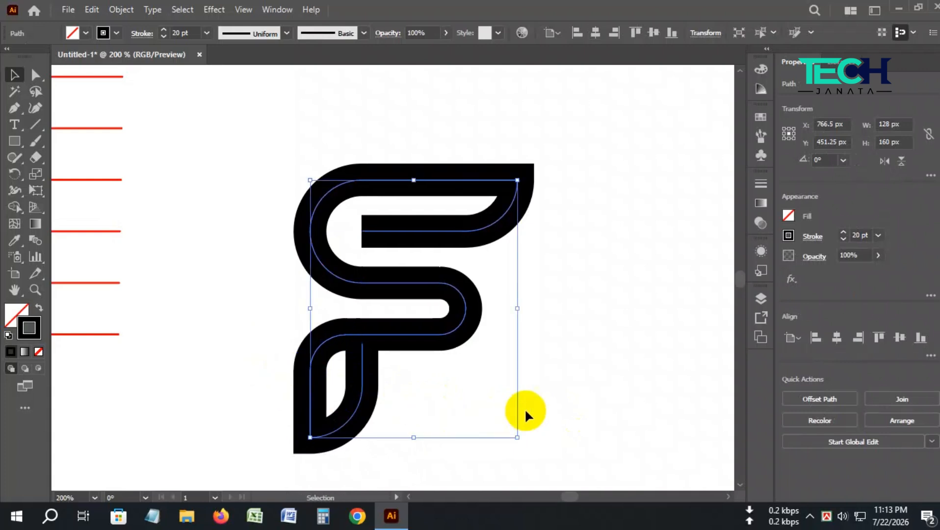
left_click(541, 332)
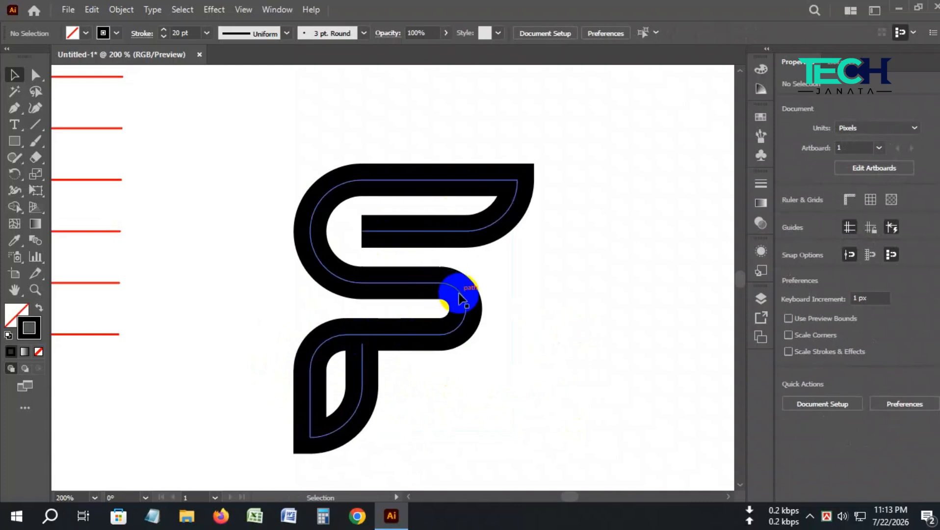
Step: Give the logo path's stroke a round cap and deselect it
left_click(370, 232)
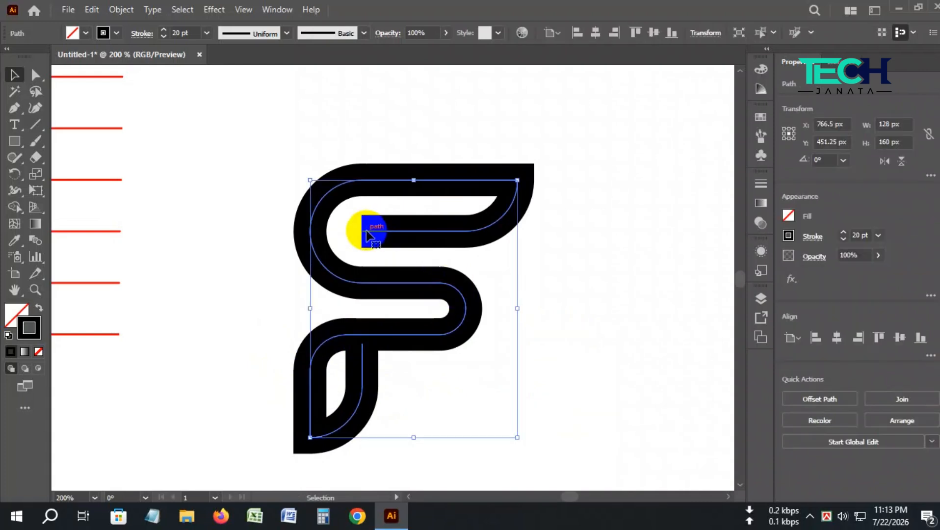
left_click(142, 34)
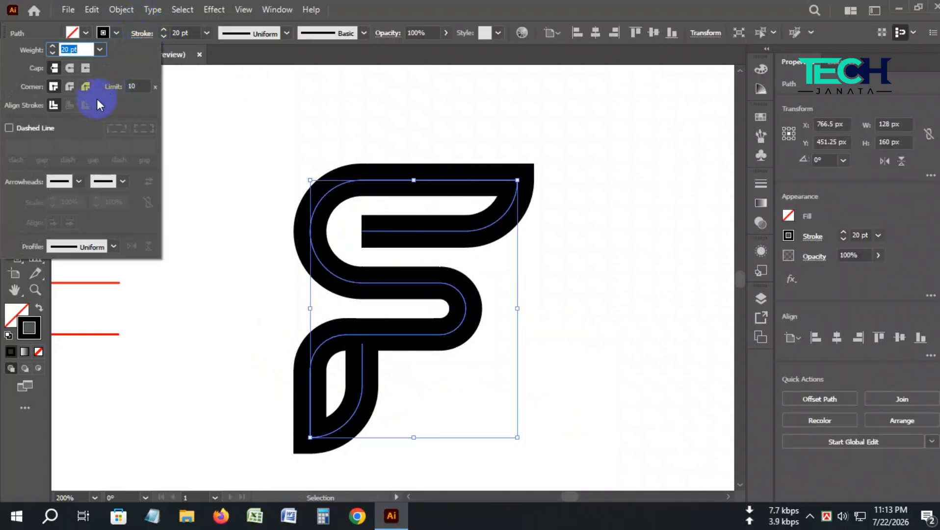
left_click(75, 67)
left_click(251, 126)
left_click(249, 123)
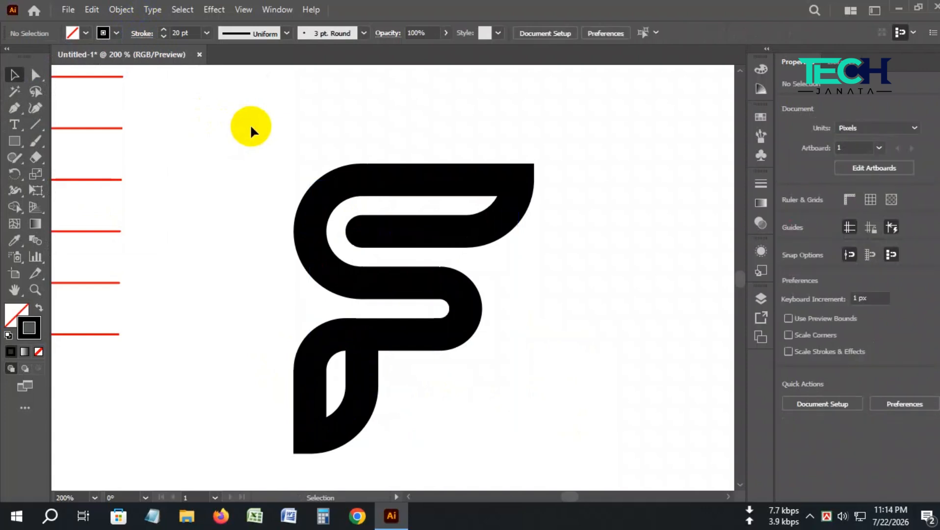
Step: Expand the logo path's fill and stroke into a filled shape and deselect it
scroll(418, 221, "down", 1)
scroll(409, 296, "up", 2)
scroll(469, 243, "down", 4)
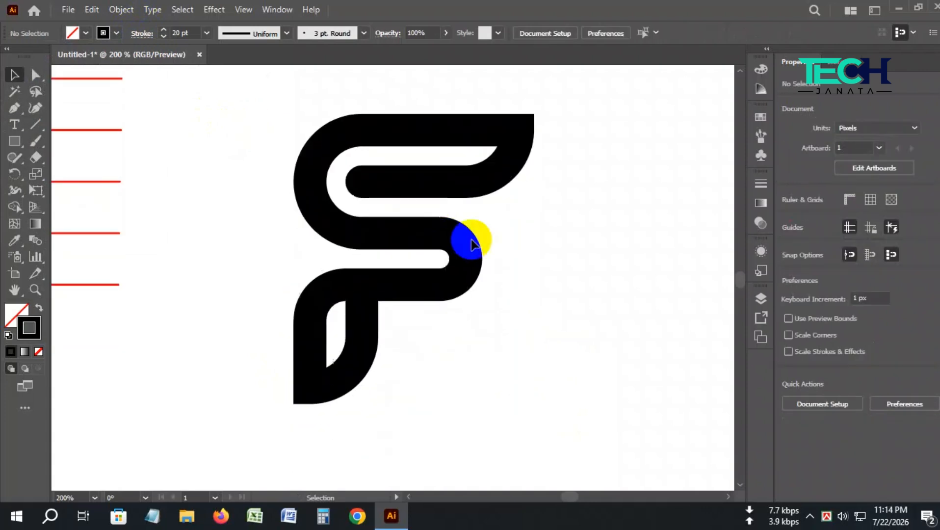
scroll(453, 286, "up", 1)
scroll(368, 285, "up", 1)
left_click(413, 212)
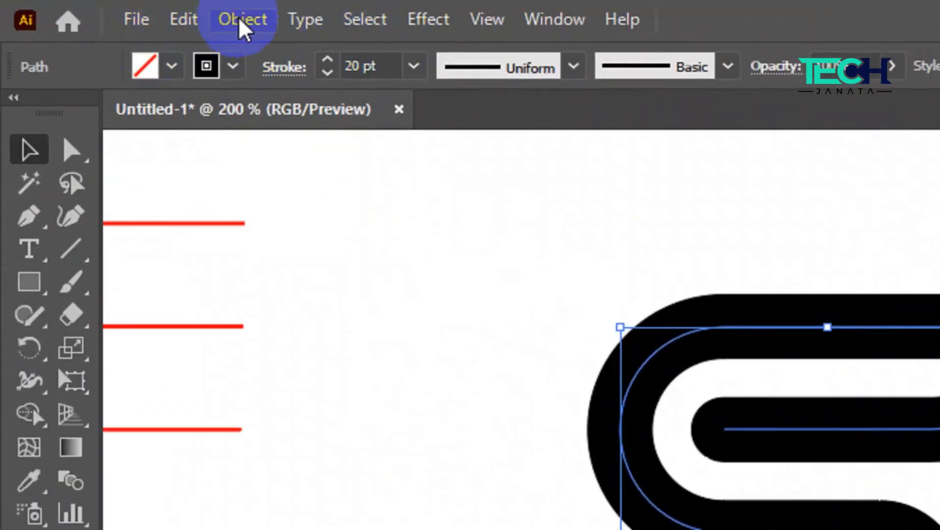
left_click(241, 22)
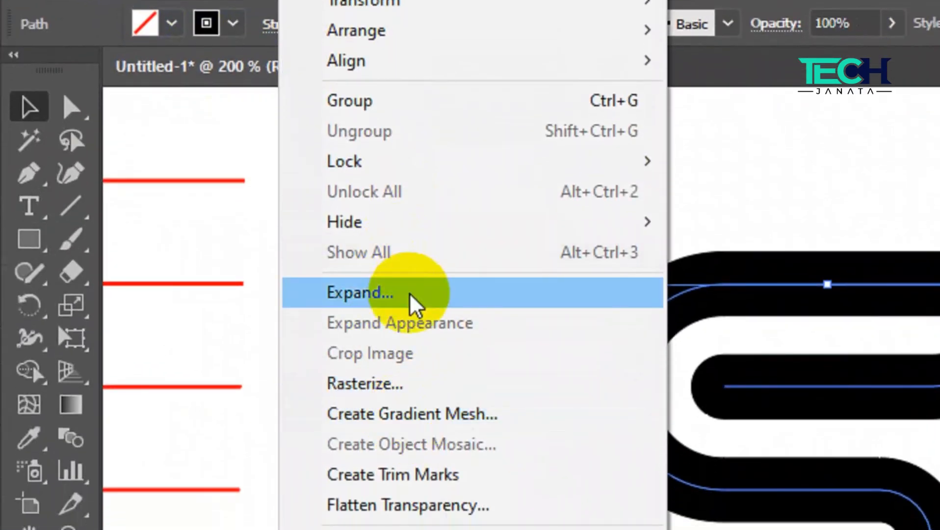
left_click(410, 296)
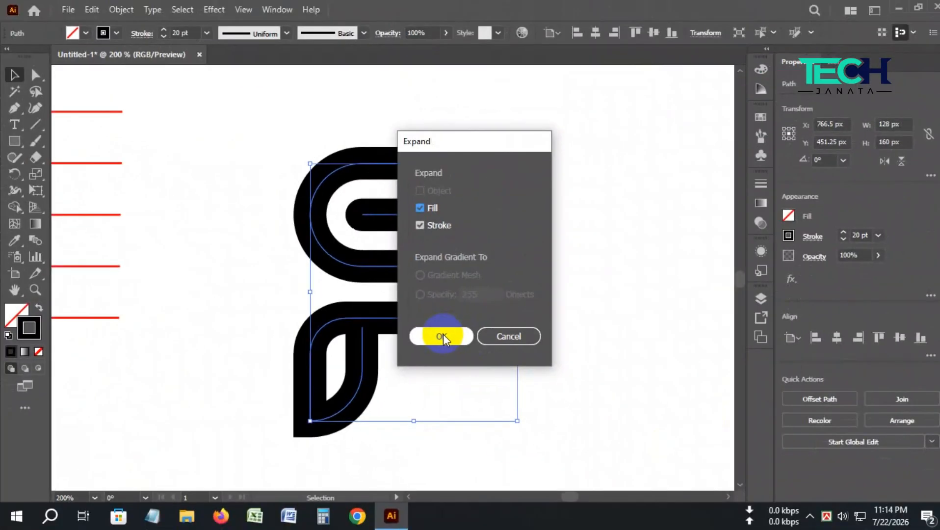
left_click(685, 414)
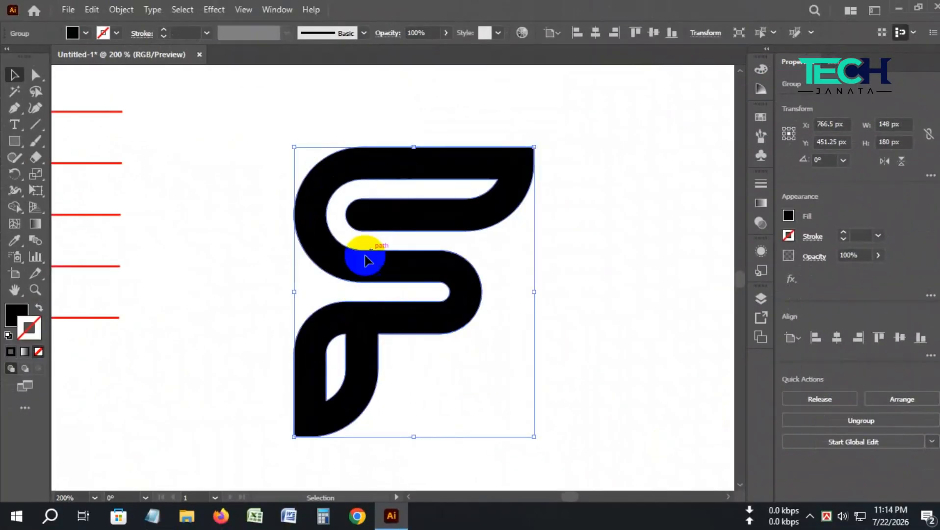
left_click(568, 258)
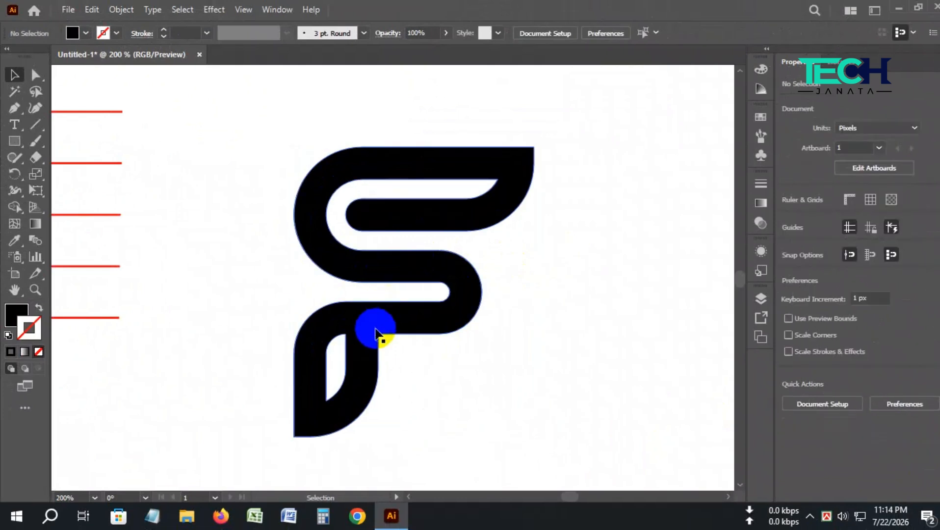
Step: Move the expanded logo group up by about 27 px and right by about 3 px, and deselect it
left_click_drag(347, 321, 351, 286)
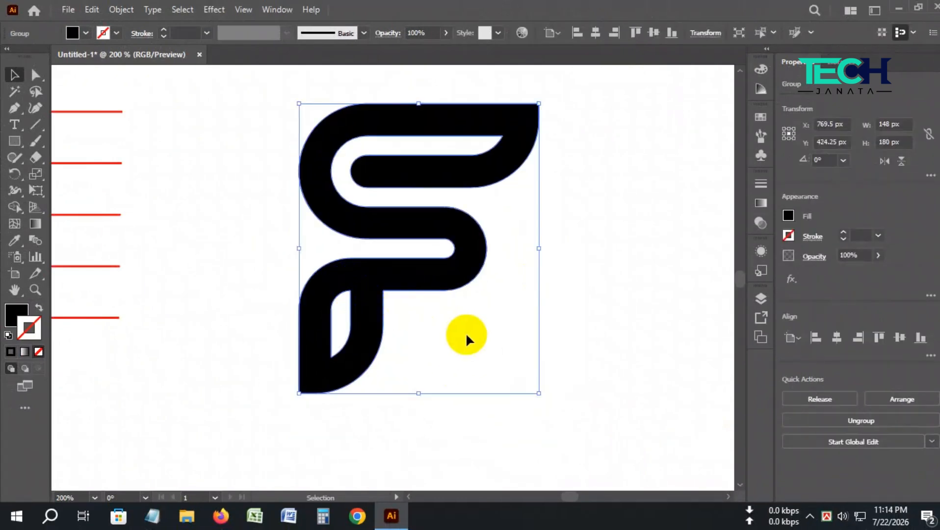
left_click(586, 326)
scroll(359, 279, "down", 1)
scroll(357, 259, "up", 5)
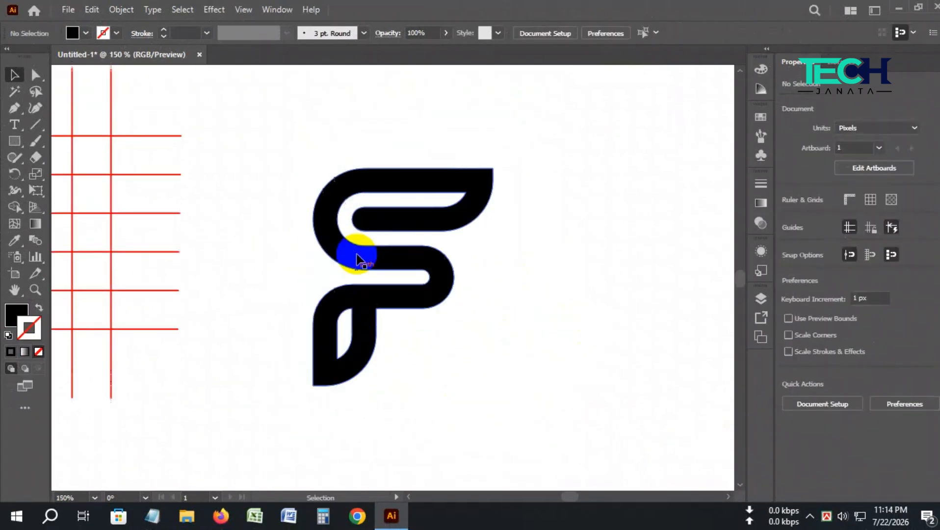
Step: Fill the expanded logo group with a linear white-to-black gradient and keep the group selected
left_click(438, 272)
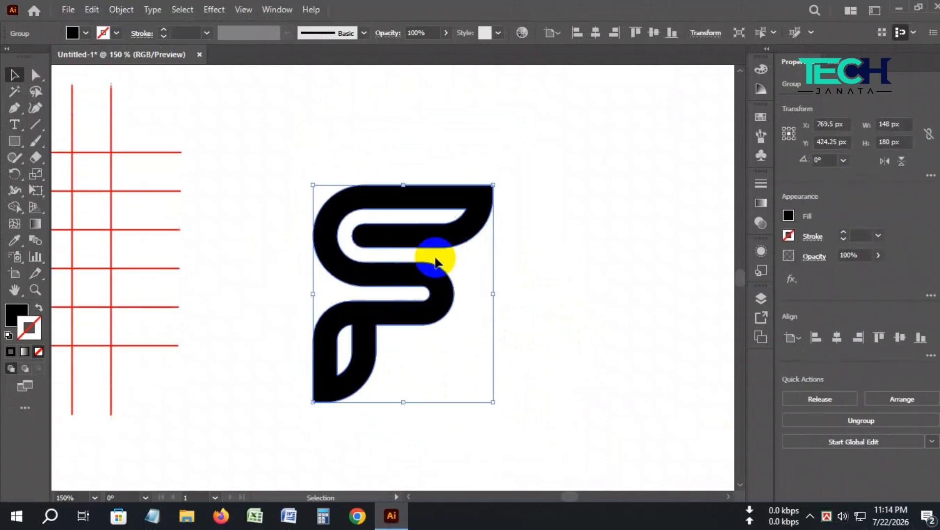
scroll(405, 262, "down", 2)
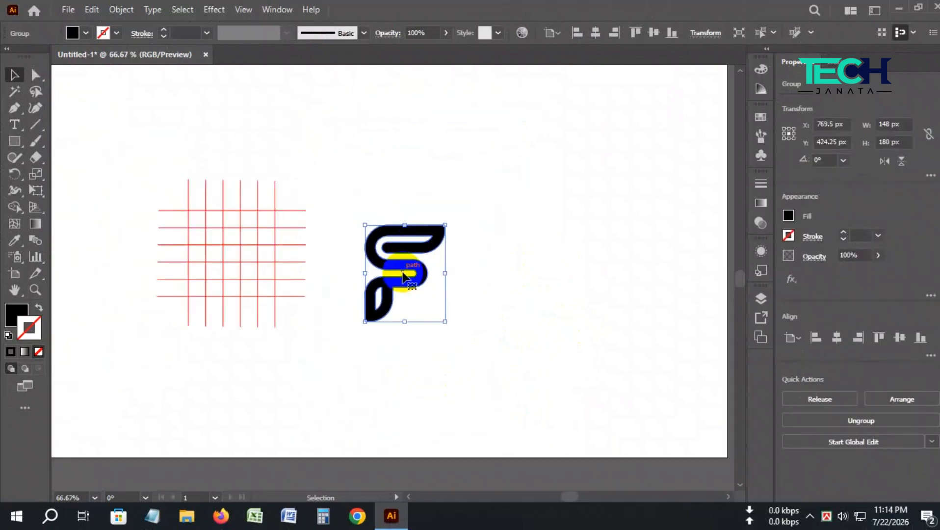
scroll(402, 269, "up", 2)
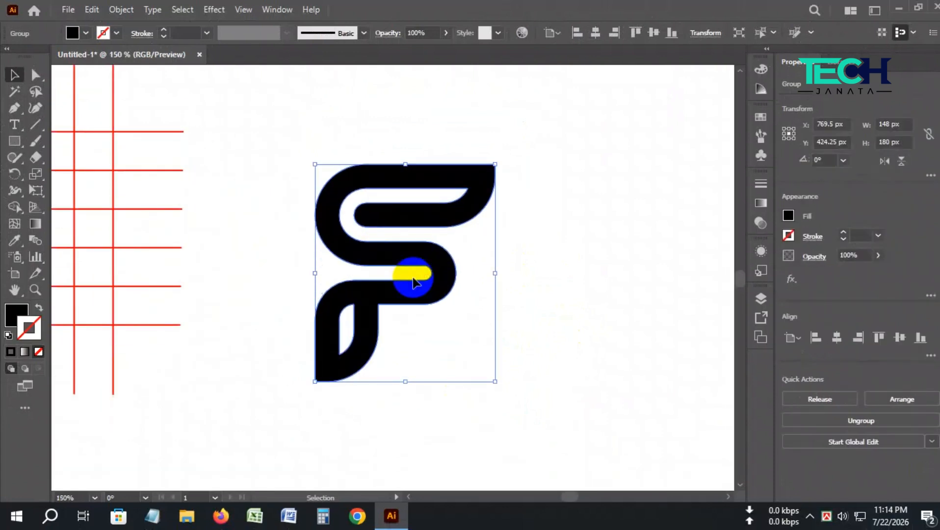
left_click(761, 203)
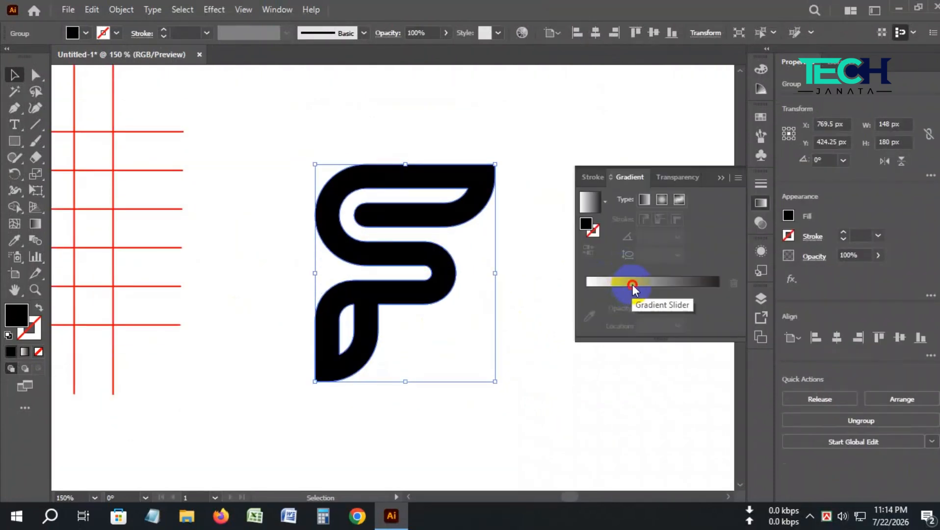
left_click(632, 283)
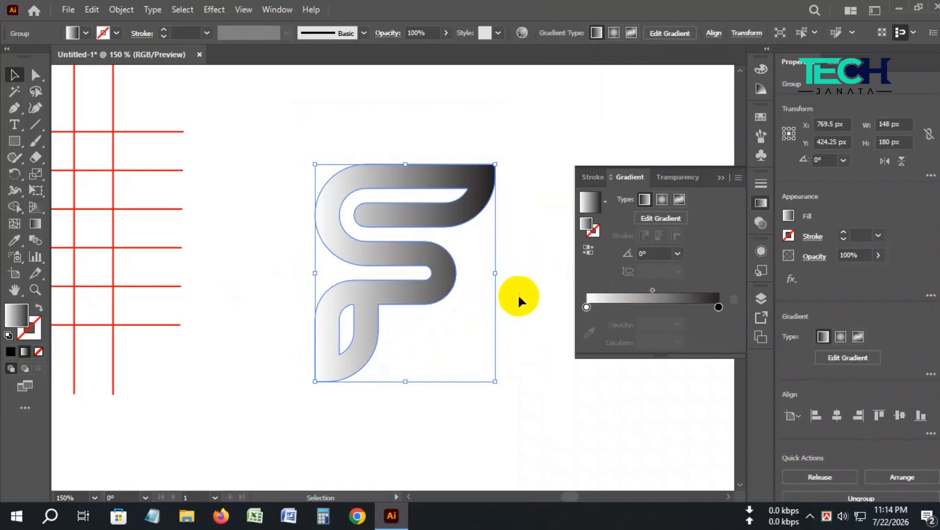
left_click(521, 315)
left_click(441, 209)
left_click(589, 313)
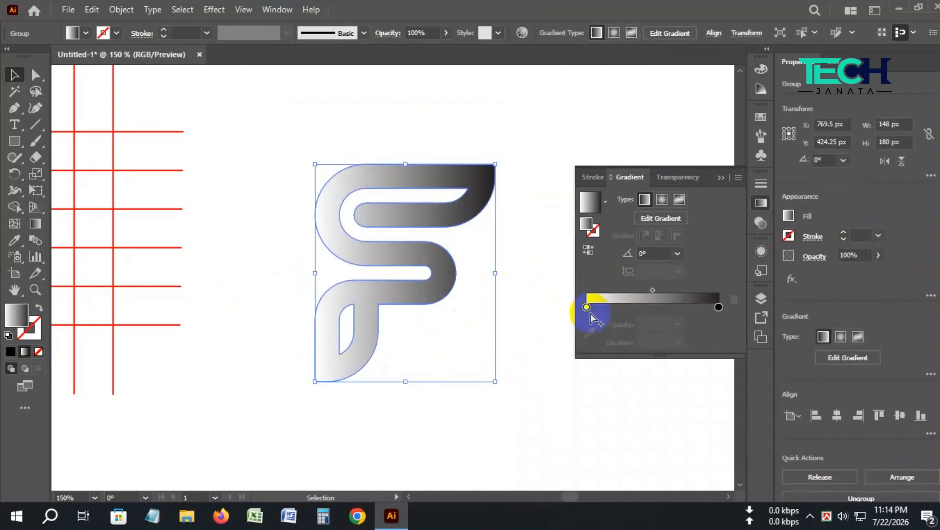
double_click(589, 308)
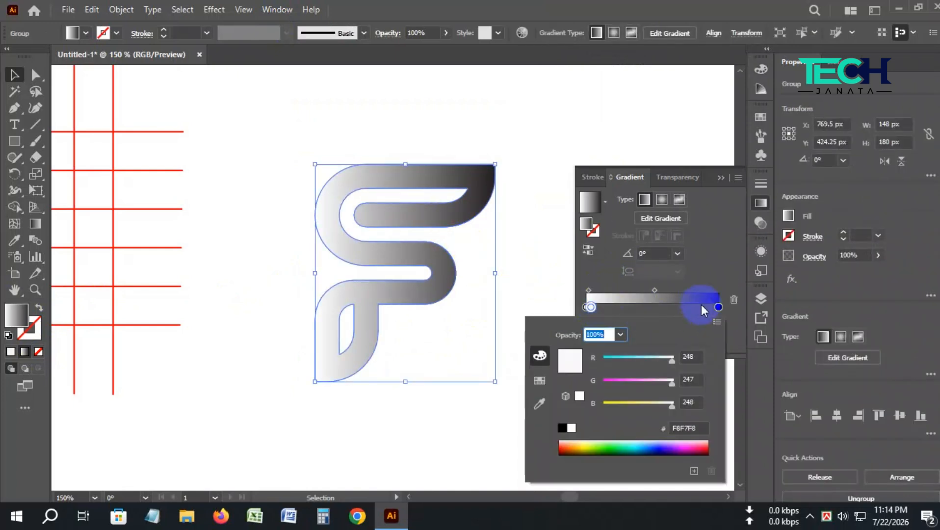
left_click(649, 299)
left_click(734, 300)
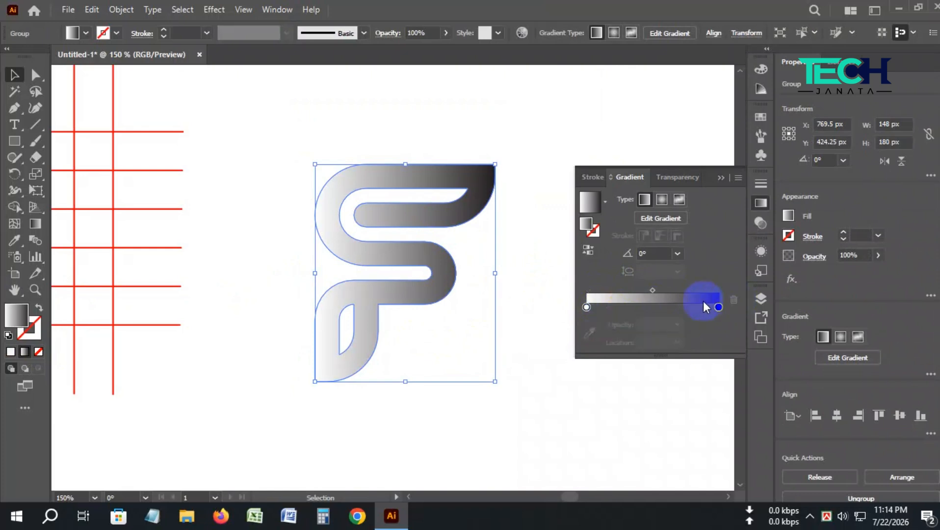
Step: Set the white starting color stop of the logo's gradient to the bright blue swatch
double_click(587, 307)
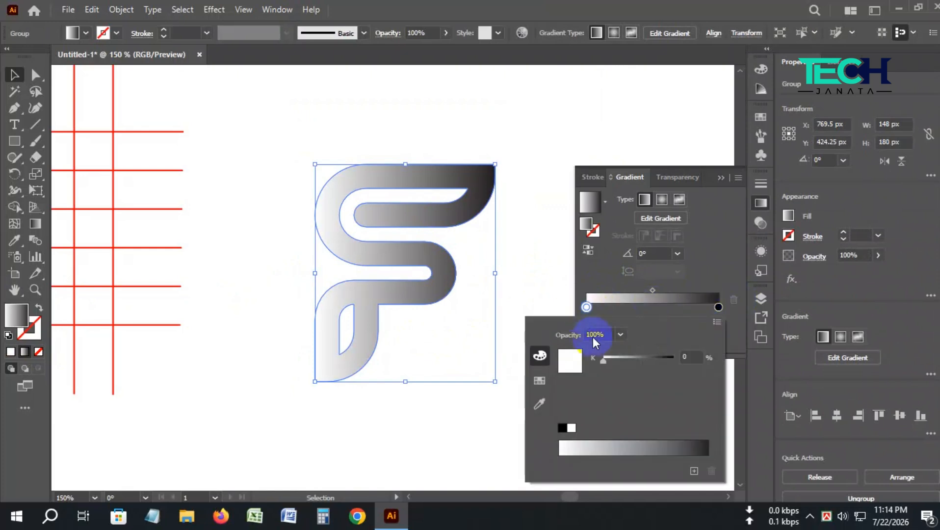
left_click(540, 381)
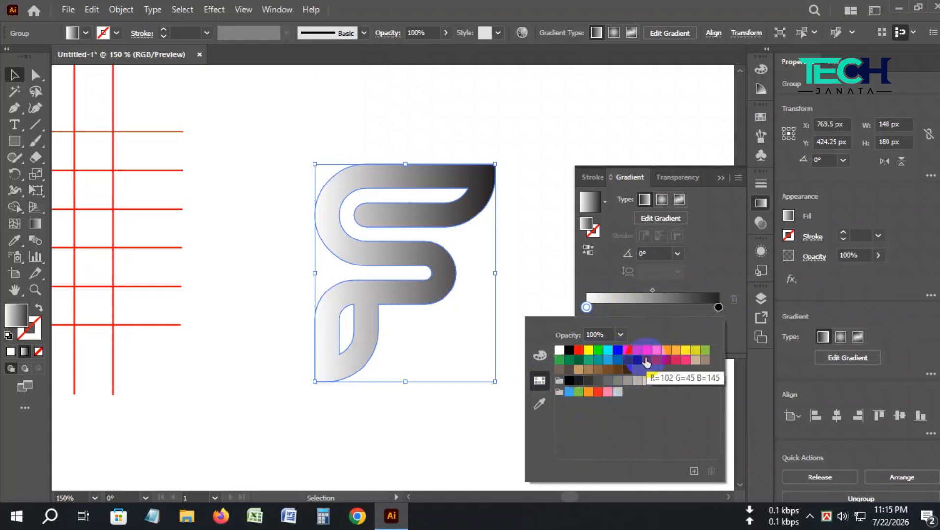
left_click(617, 351)
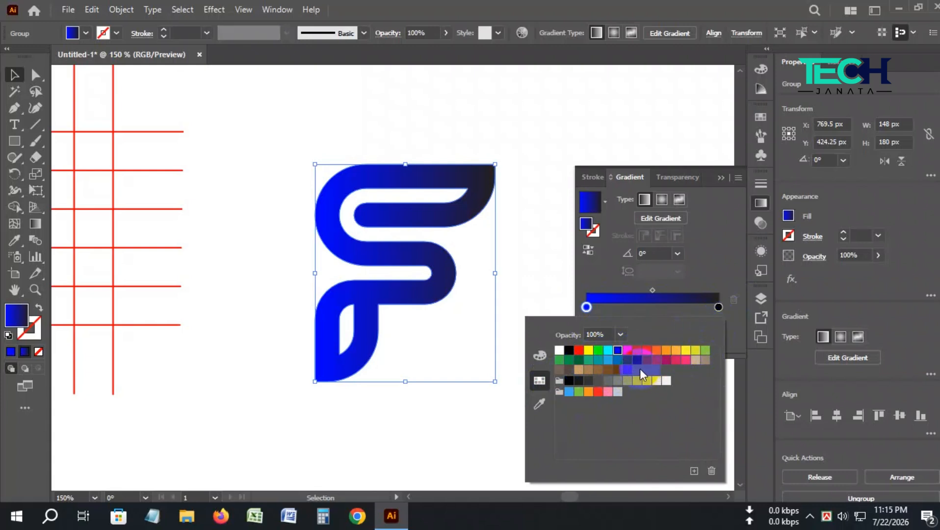
Step: Try yellow-green and orange swatches on the gradient's black end stop, settle on magenta, and deselect the logo
left_click(718, 309)
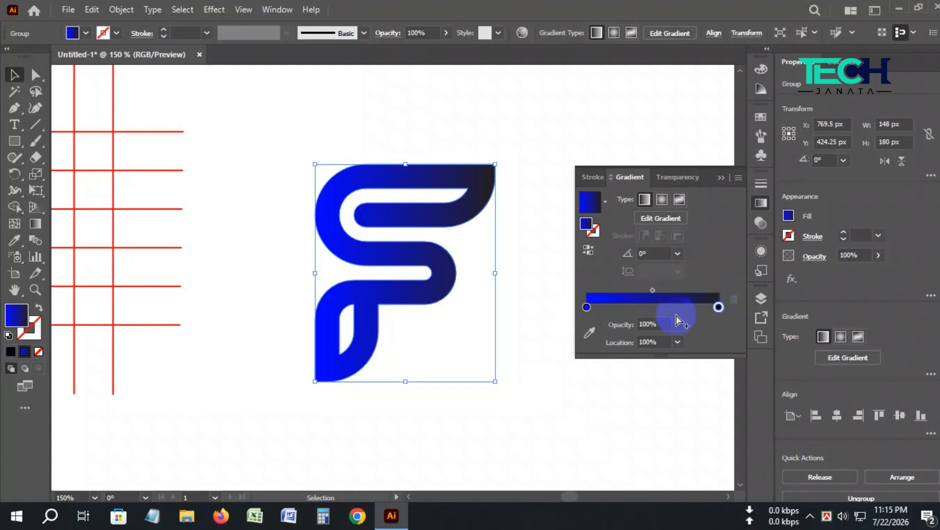
double_click(719, 308)
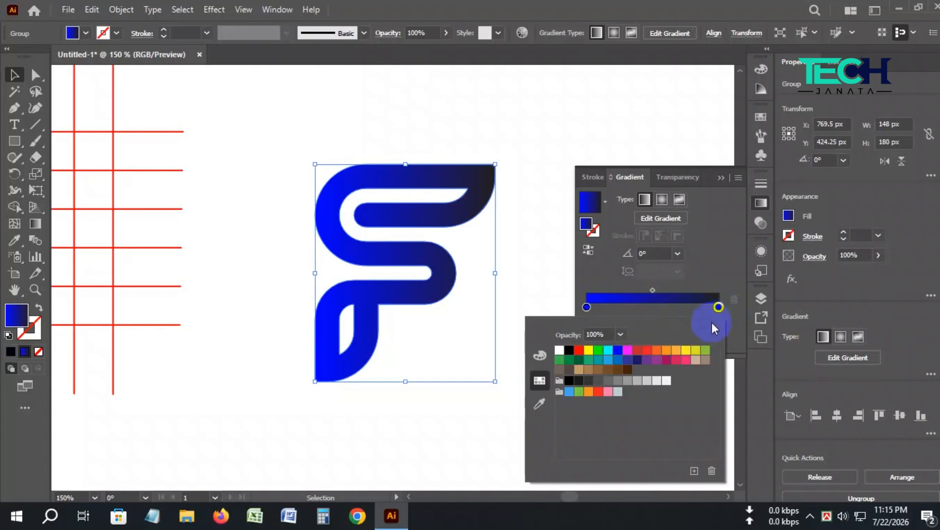
left_click(696, 351)
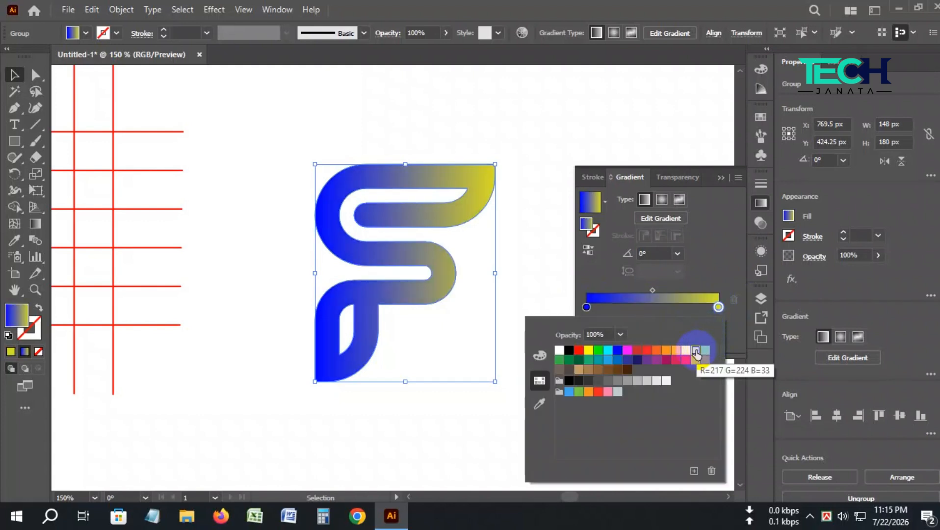
left_click(685, 352)
left_click(677, 352)
left_click(667, 352)
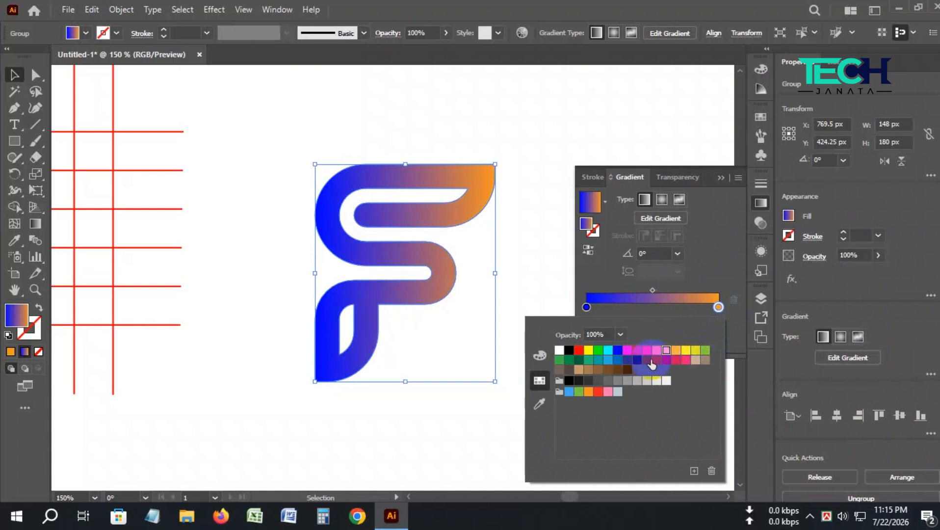
left_click(627, 351)
left_click(401, 391)
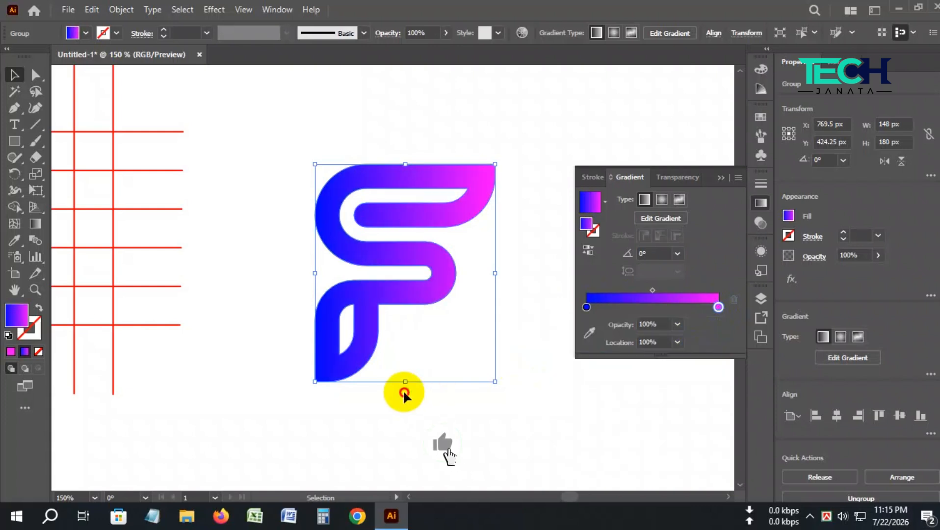
scroll(437, 282, "down", 1)
scroll(435, 284, "down", 1)
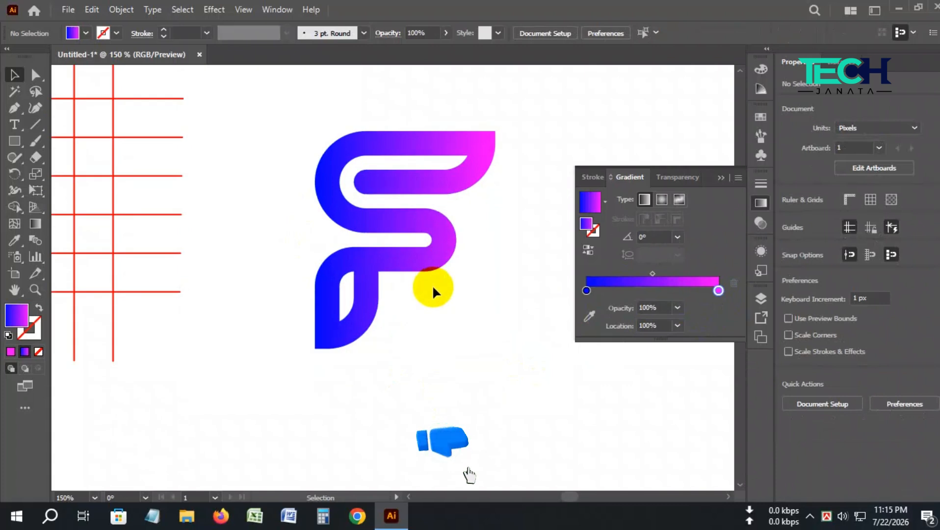
scroll(418, 285, "up", 1)
scroll(414, 287, "up", 1)
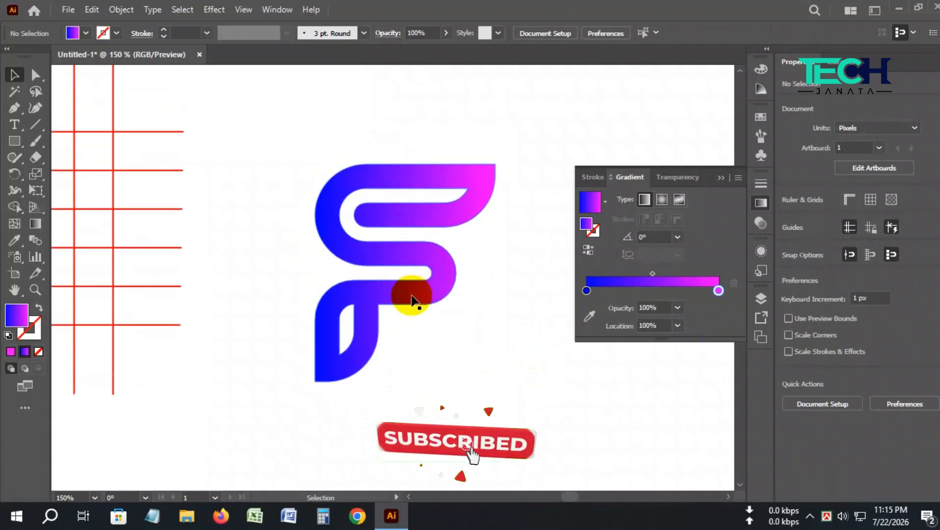
scroll(410, 294, "up", 1)
scroll(408, 293, "down", 1)
scroll(397, 299, "up", 1)
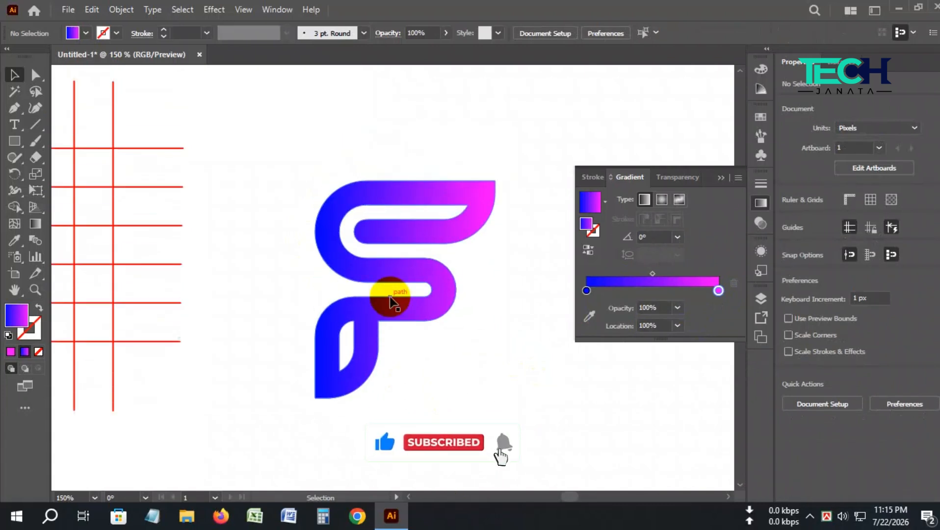
Step: Try several gradient directions across the logo, settle on about 59° from below the stem's lower left to above the top bar, and deselect it
left_click(444, 298)
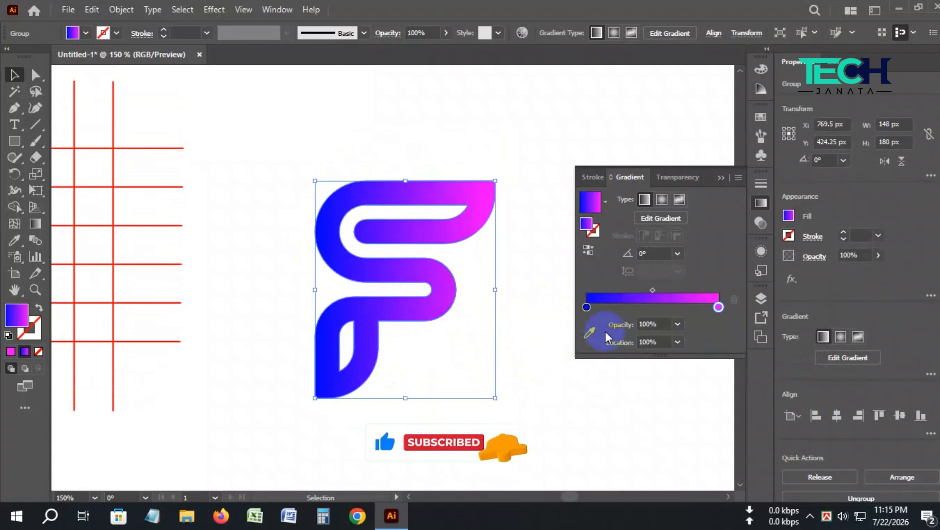
left_click(36, 224)
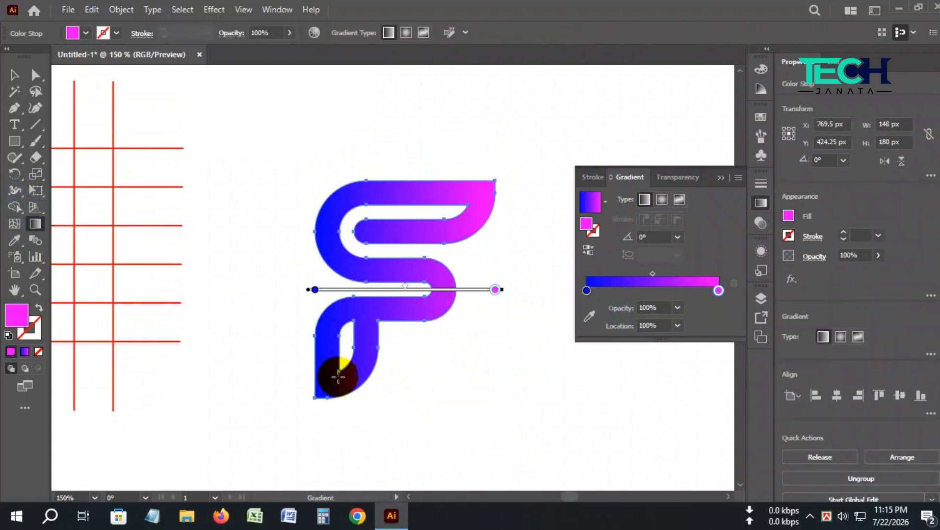
left_click_drag(323, 391, 439, 163)
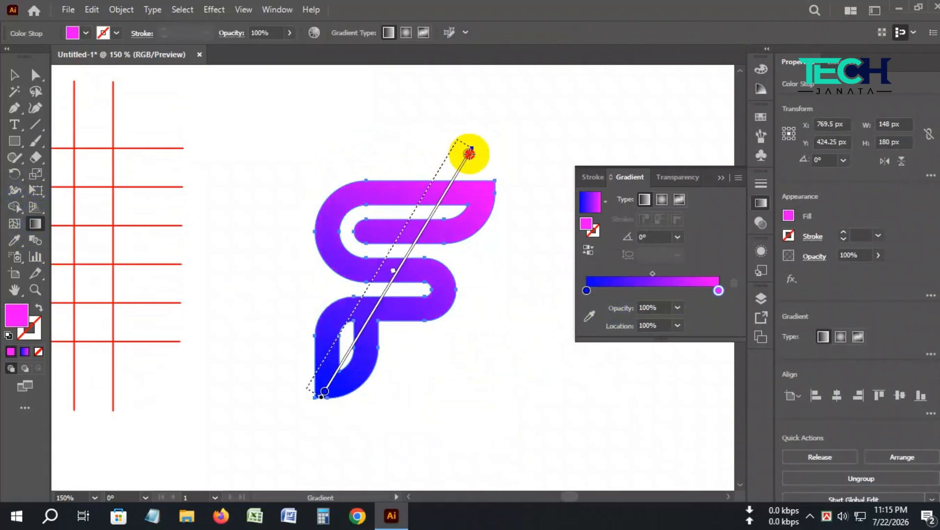
left_click_drag(492, 147, 325, 384)
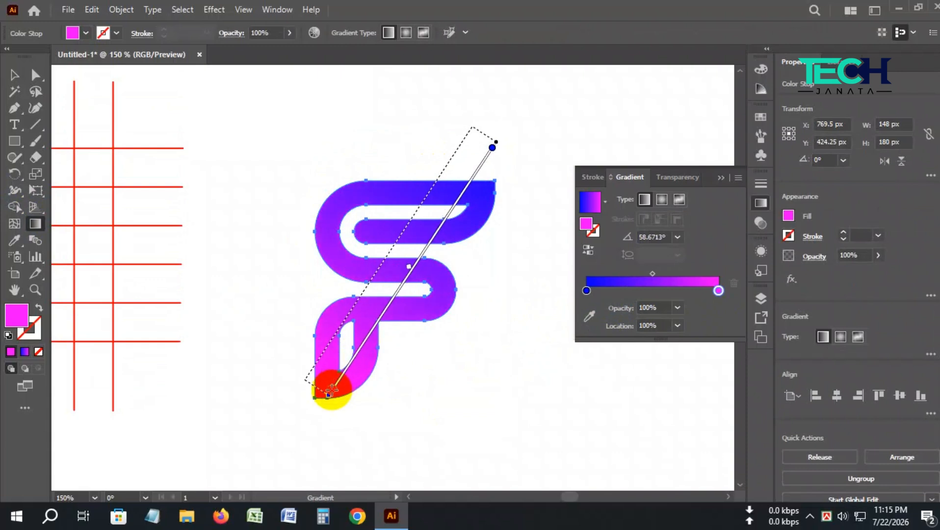
left_click_drag(239, 357, 500, 189)
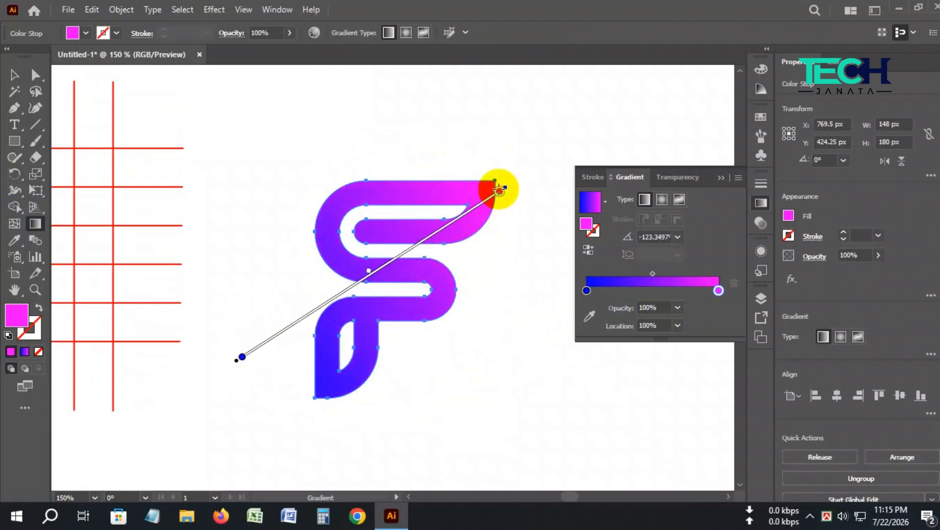
mouse_move(296, 383)
left_mouse_down()
mouse_move(330, 279)
mouse_move(414, 185)
mouse_move(480, 166)
left_mouse_up()
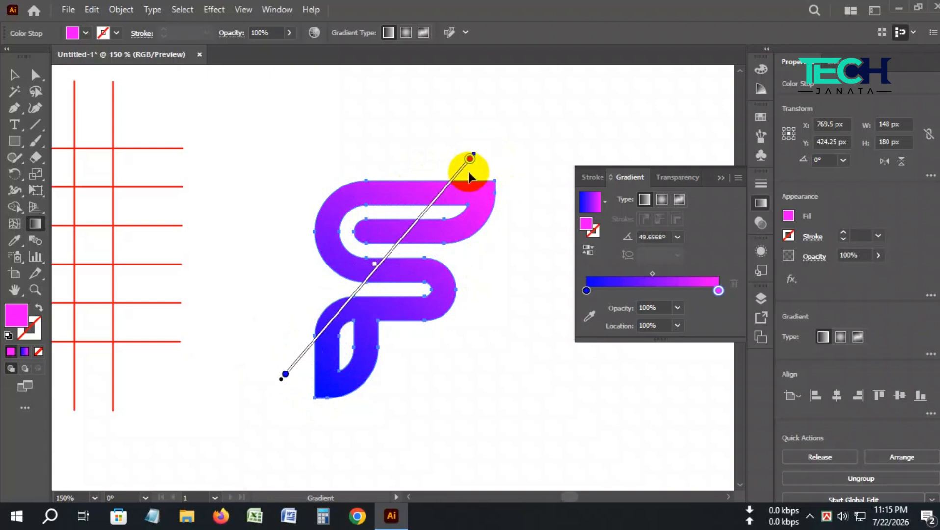
mouse_move(290, 198)
left_mouse_down()
mouse_move(431, 222)
mouse_move(470, 193)
mouse_move(491, 193)
left_mouse_up()
left_click_drag(493, 155, 357, 378)
left_click_drag(244, 323, 456, 199)
left_click_drag(292, 449, 457, 149)
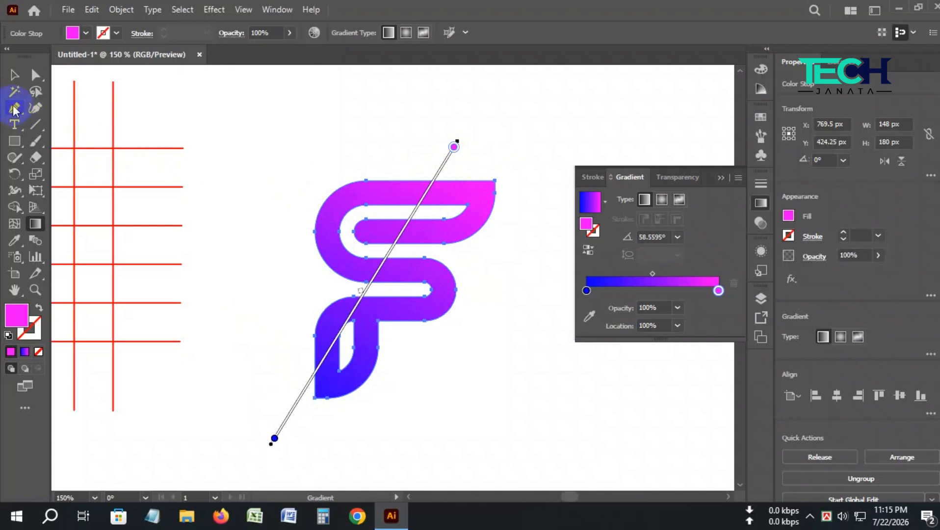
left_click(15, 75)
left_click(336, 119)
scroll(385, 314, "down", 2)
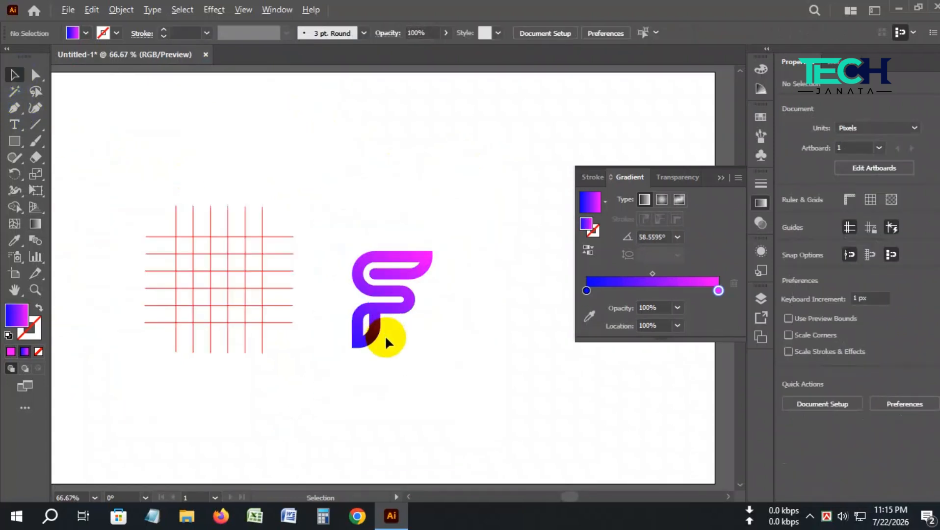